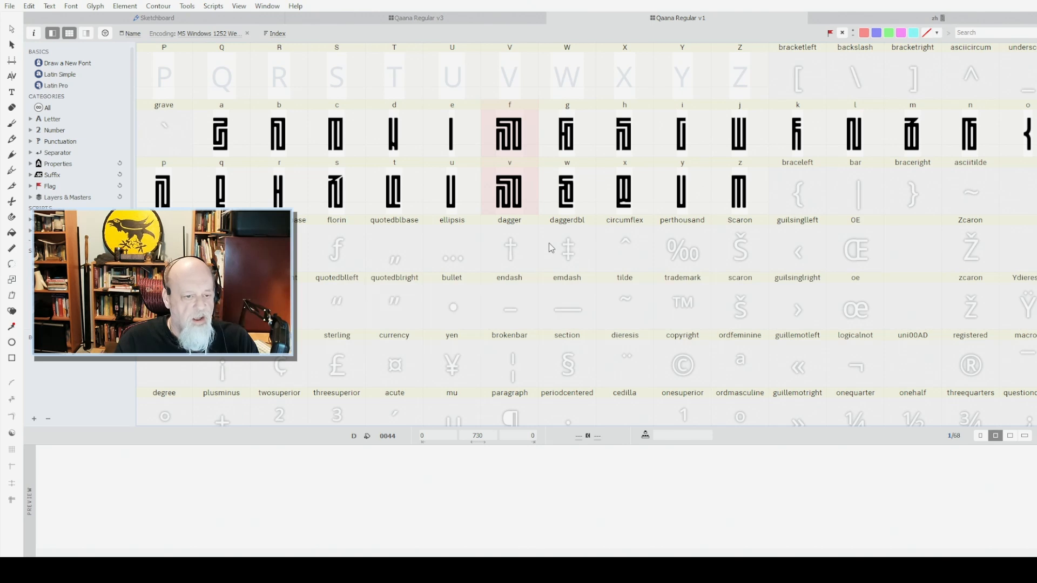
# Examine the v1 font's base letters and digraph glyphs, plus its prefix and liga feature code.
pyautogui.scroll(-5, 546, 249)
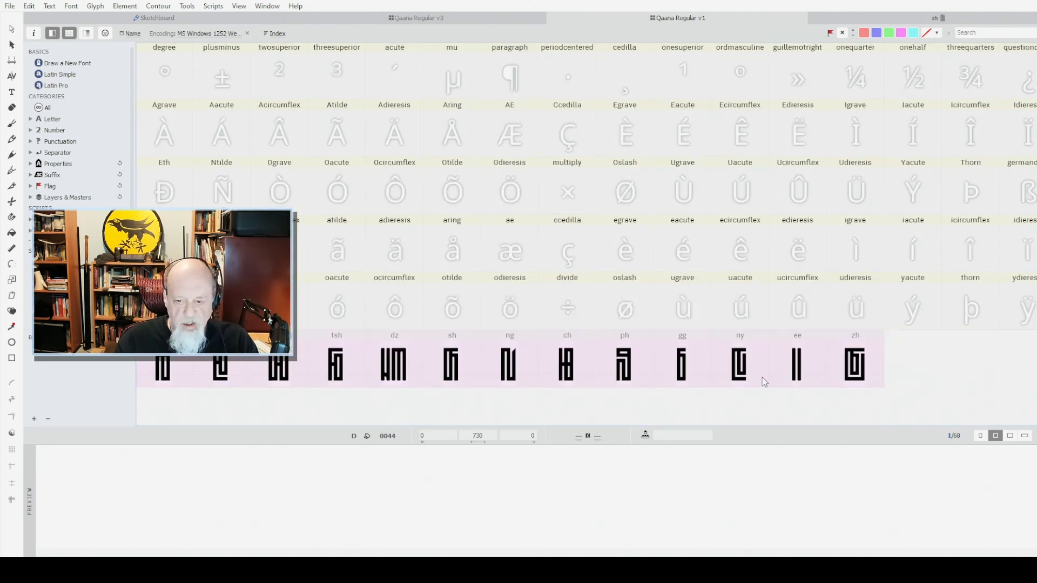
pyautogui.scroll(5, 605, 287)
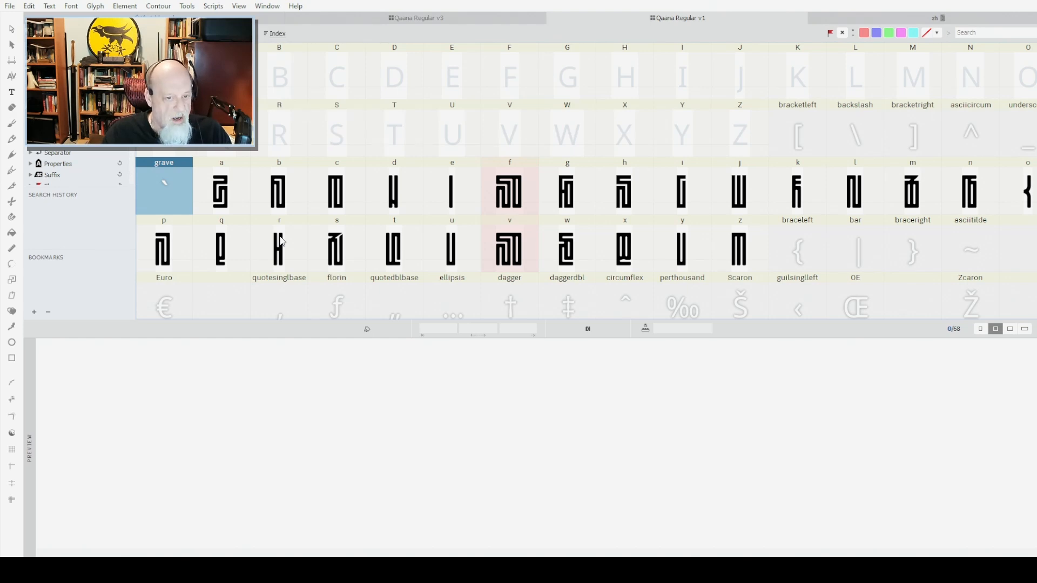
pyautogui.scroll(-1, 438, 212)
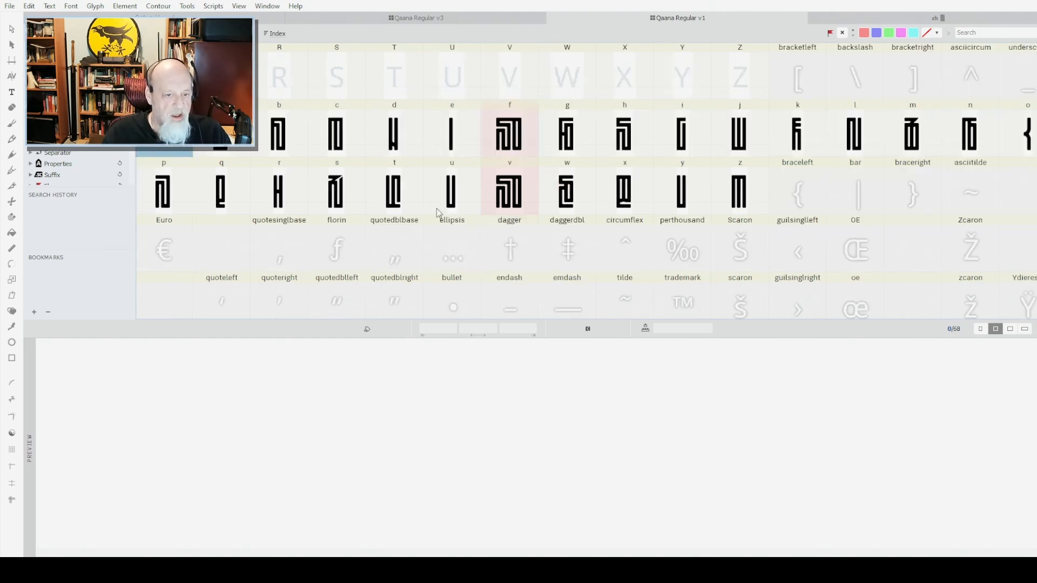
pyautogui.scroll(-8, 437, 213)
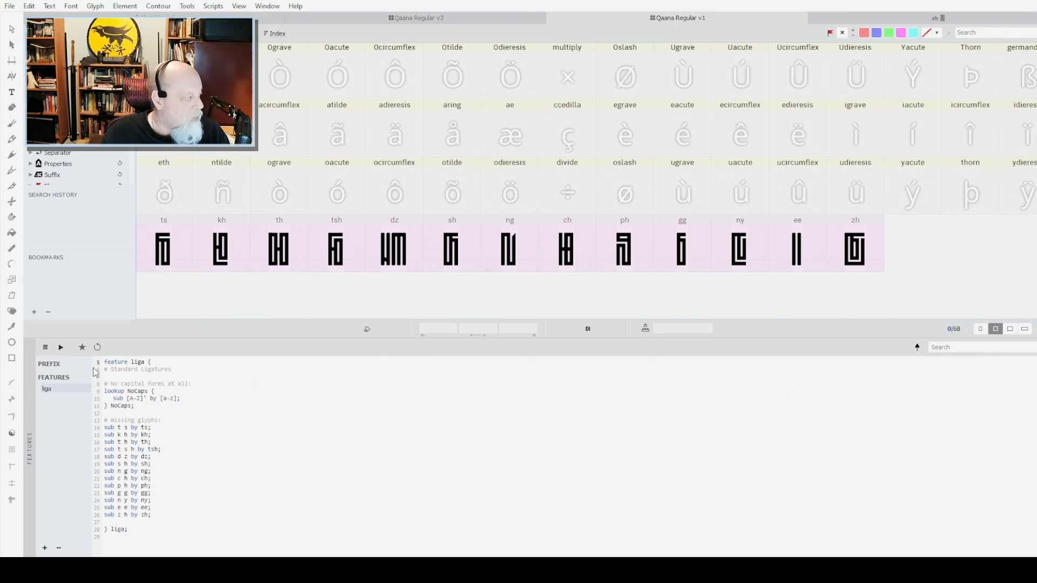
pyautogui.click(52, 367)
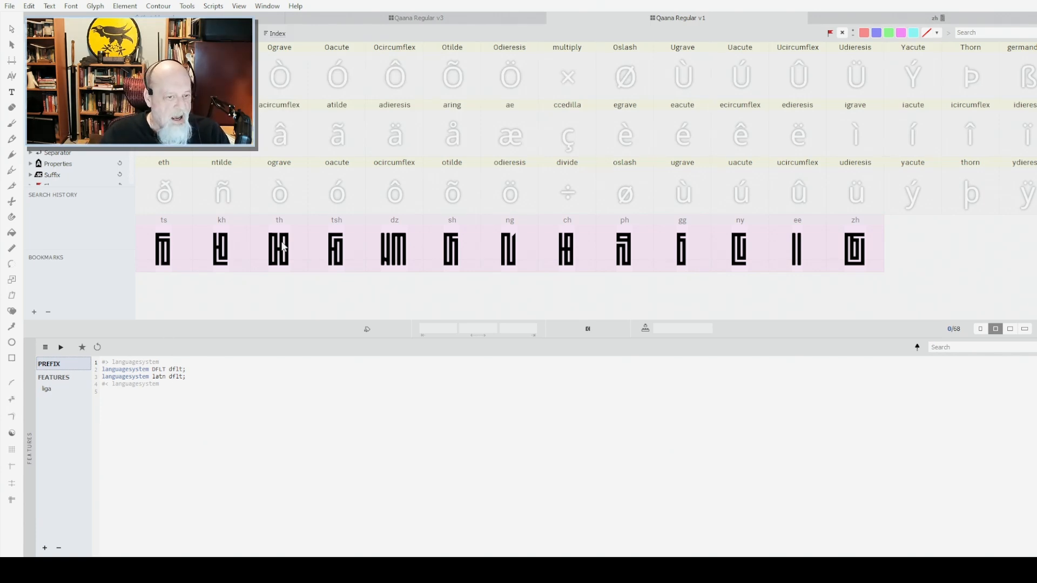
pyautogui.click(47, 389)
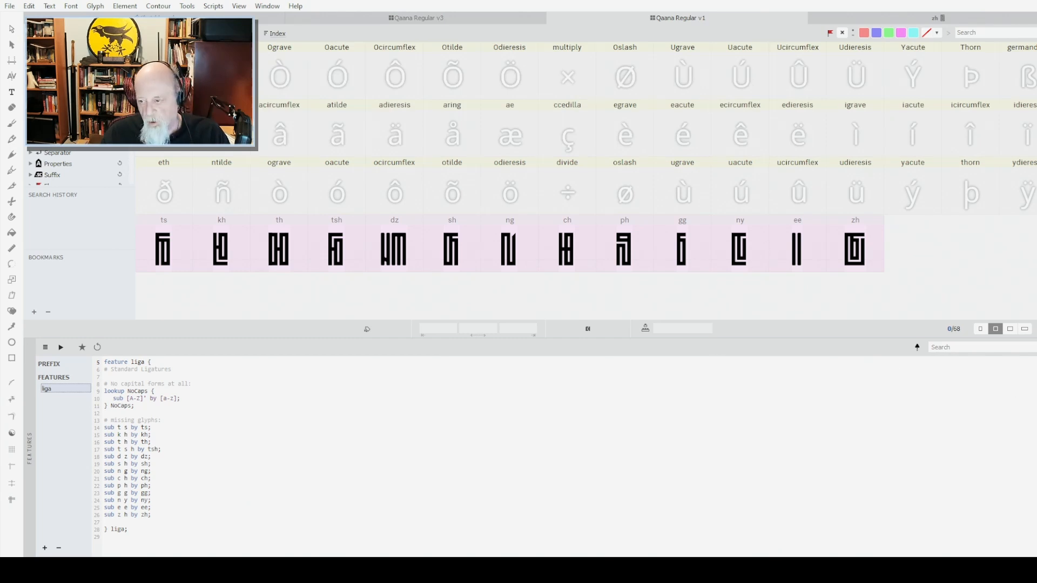
# Preview the text "t s ts" to compare the separate t and s with their ligature.
pyautogui.click(743, 415)
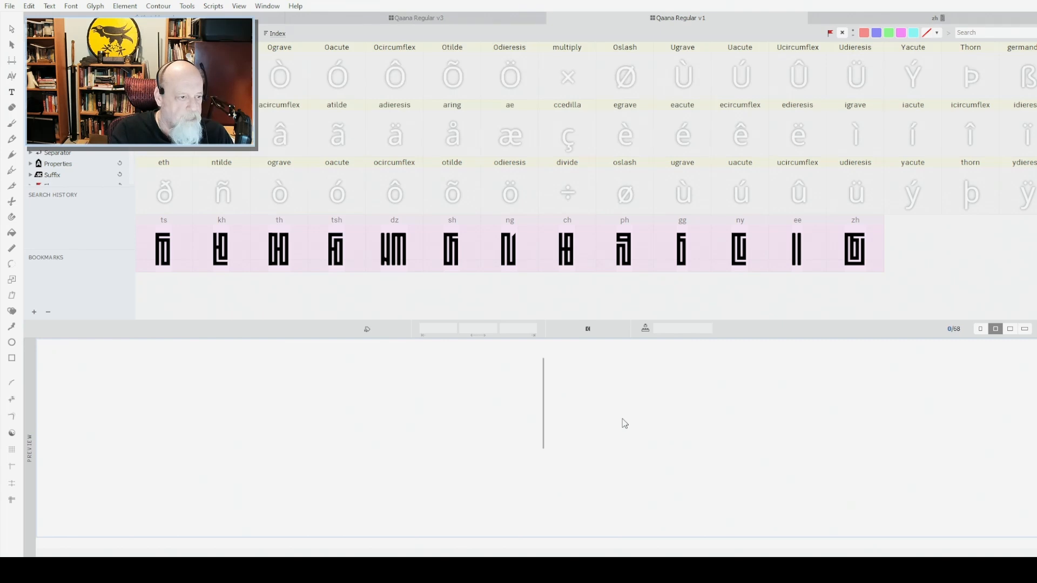
pyautogui.write('t')
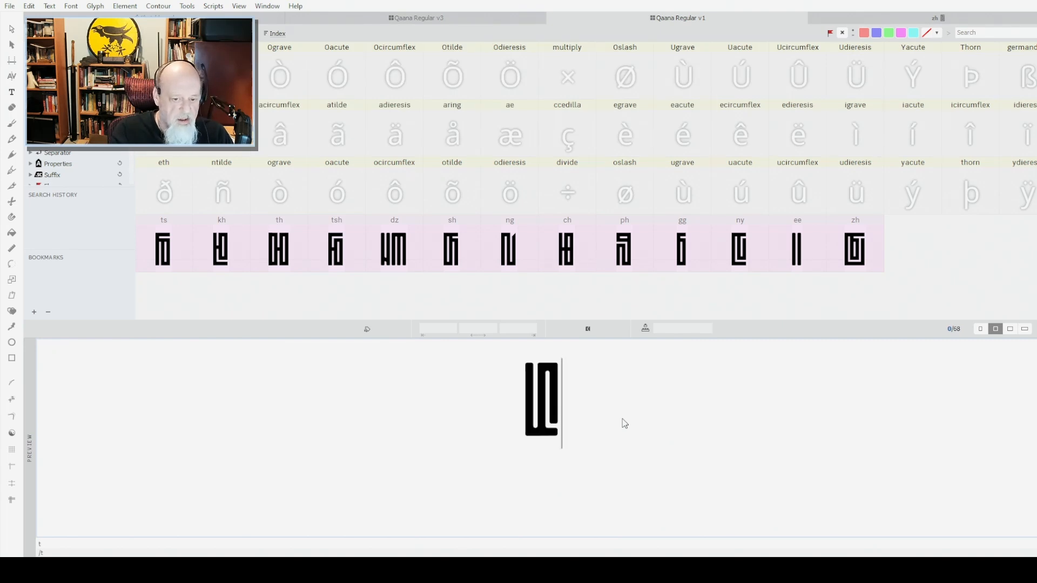
pyautogui.write(' s')
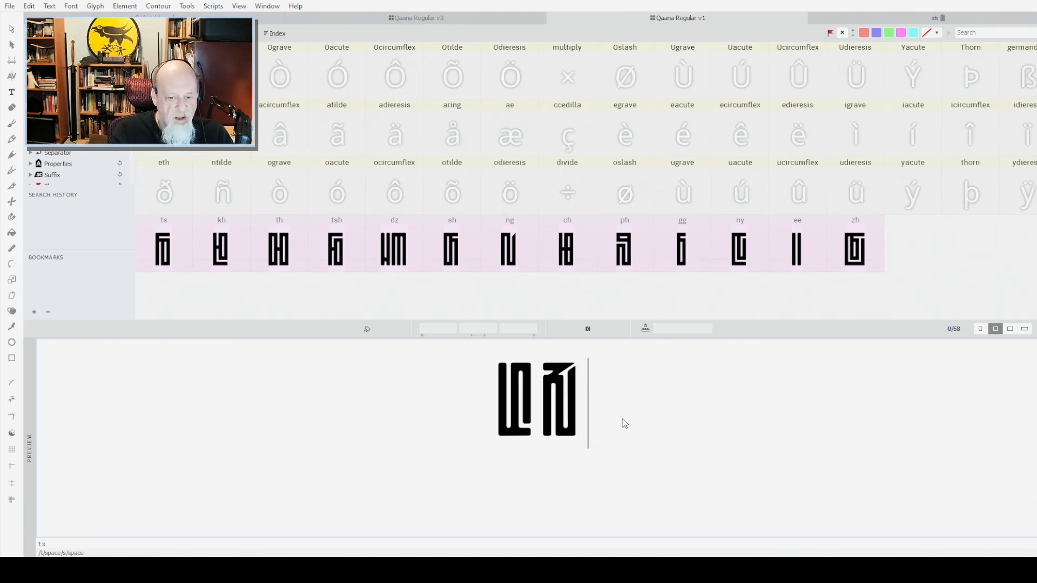
pyautogui.write(' ts')
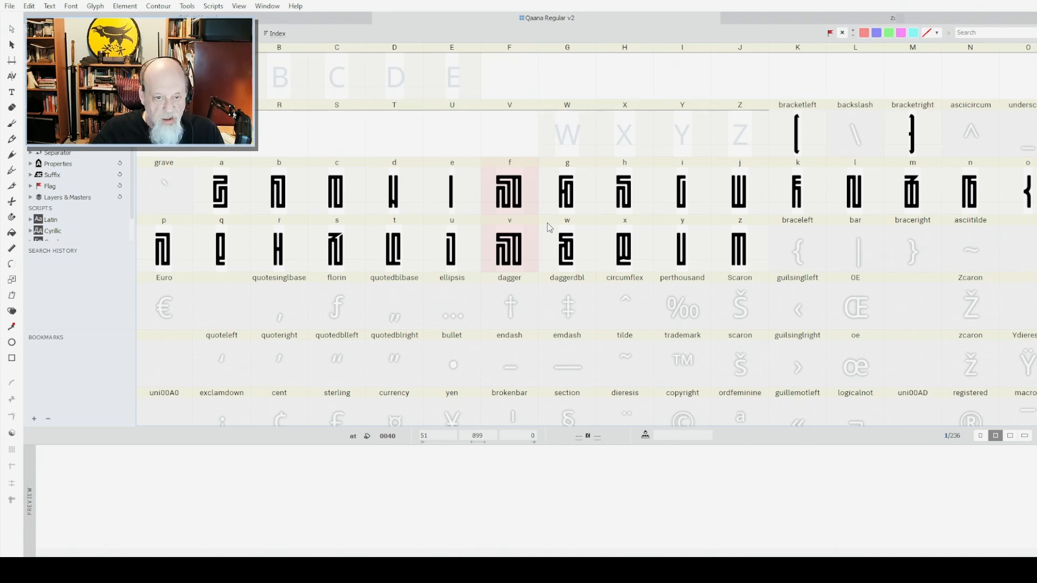
# Examine the Qaana Regular v2 glyph set, from the base letters through the consonant-vowel ligatures.
pyautogui.scroll(-8, 546, 222)
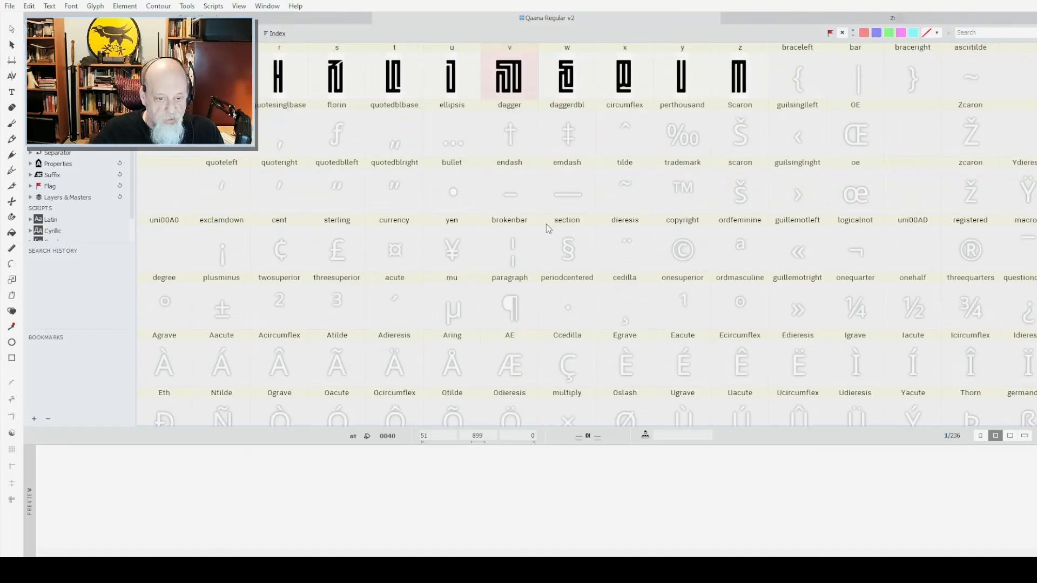
pyautogui.scroll(-3, 545, 232)
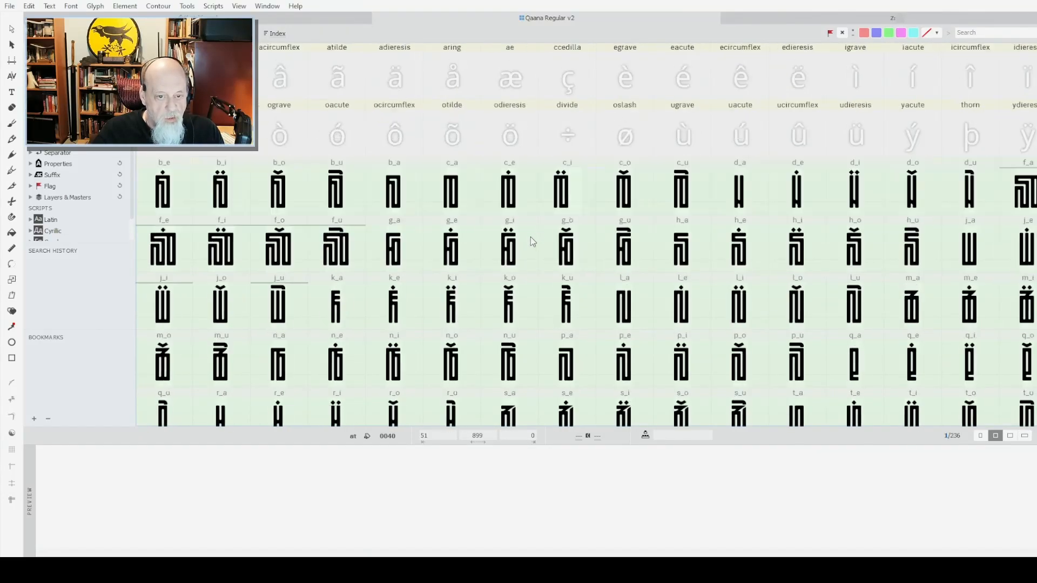
pyautogui.scroll(-4, 531, 240)
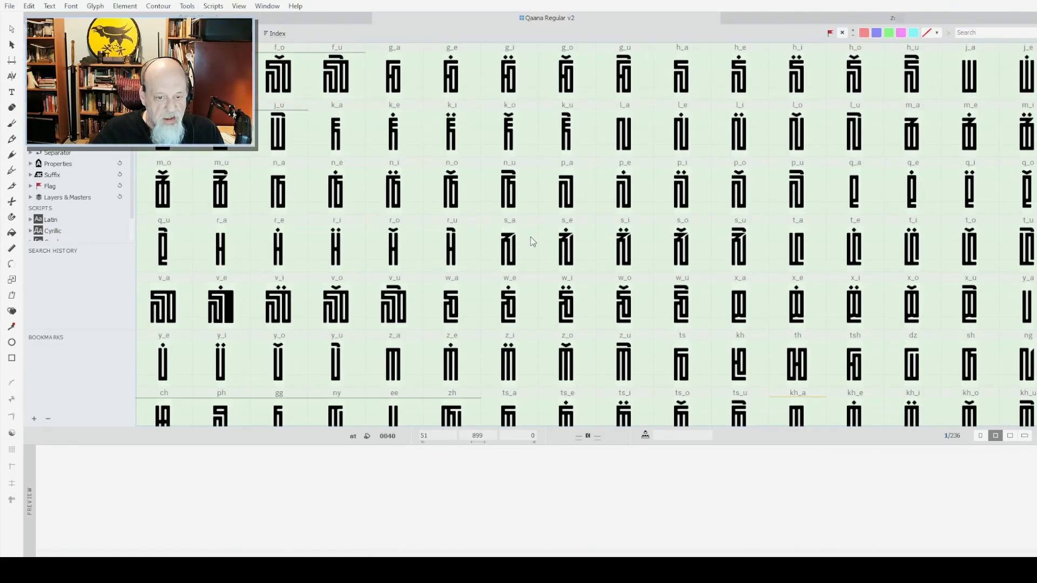
pyautogui.scroll(-2, 530, 236)
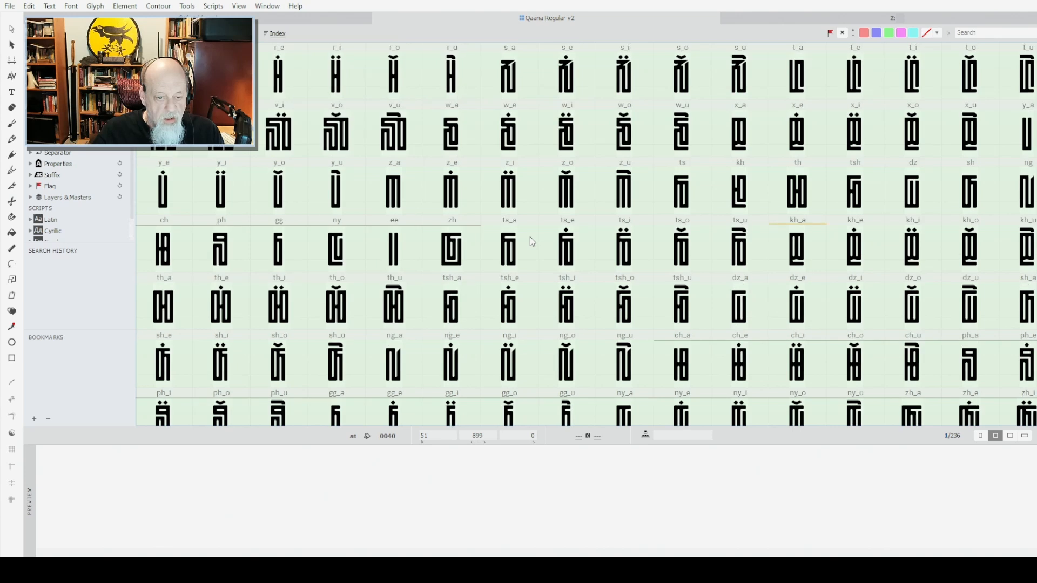
pyautogui.scroll(-1, 532, 241)
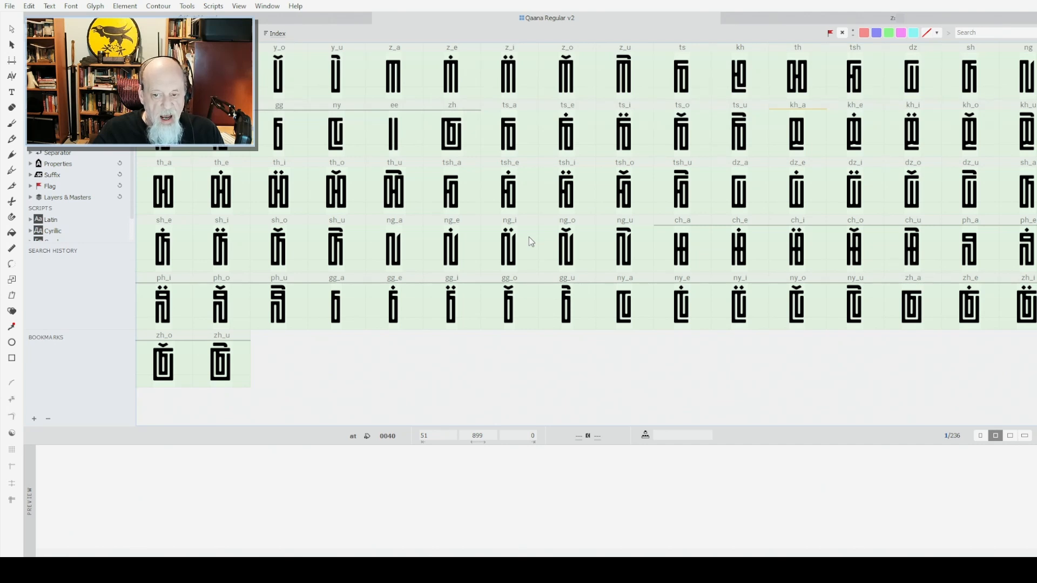
pyautogui.scroll(10, 546, 235)
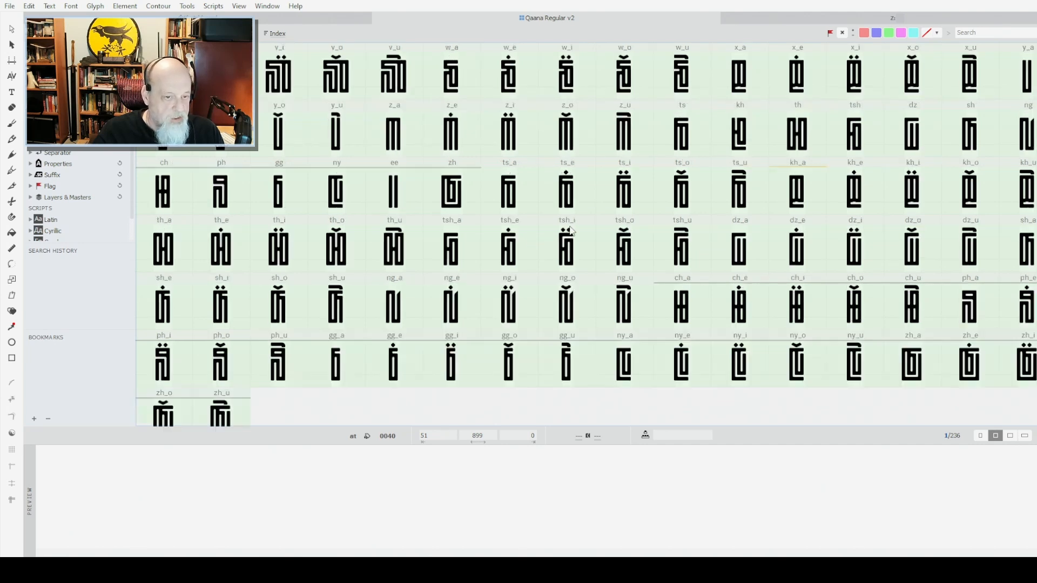
pyautogui.scroll(4, 562, 232)
pyautogui.scroll(3, 562, 231)
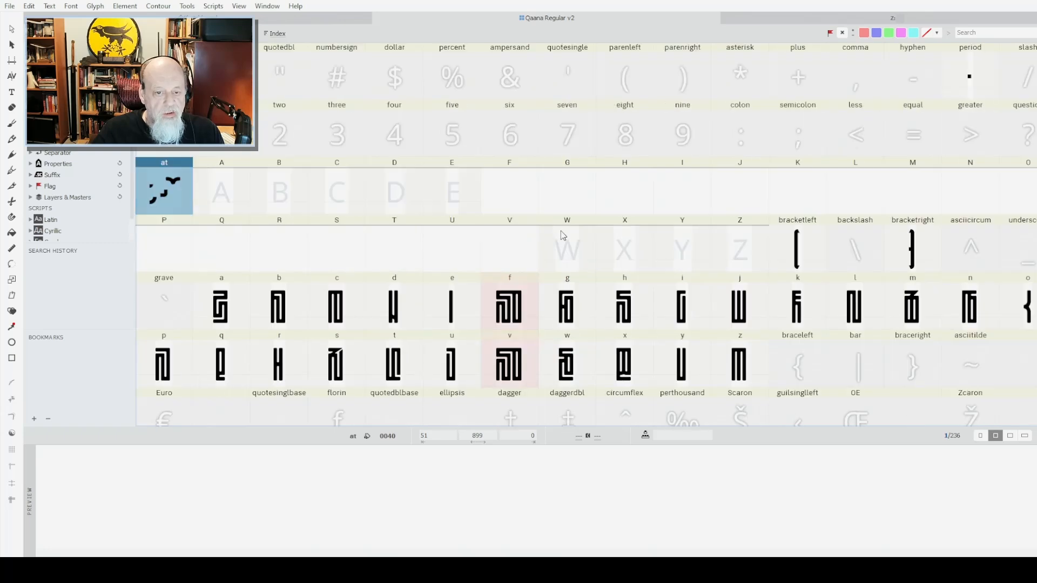
pyautogui.scroll(-3, 561, 231)
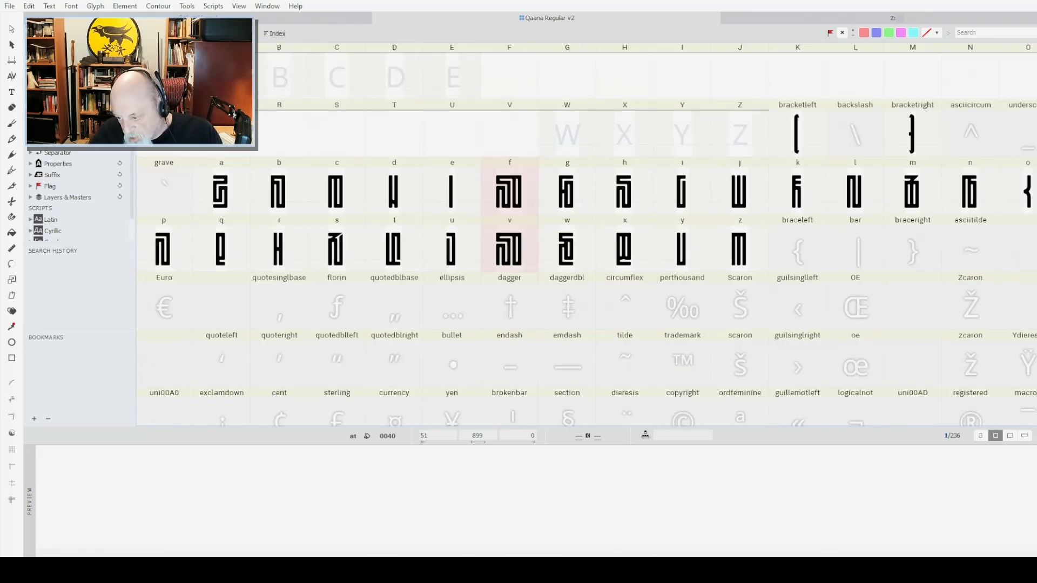
# Review the v2 liga feature code in an enlarged features area, checking its consonant-vowel substitutions, and shrink the area again.
pyautogui.click(1035, 502)
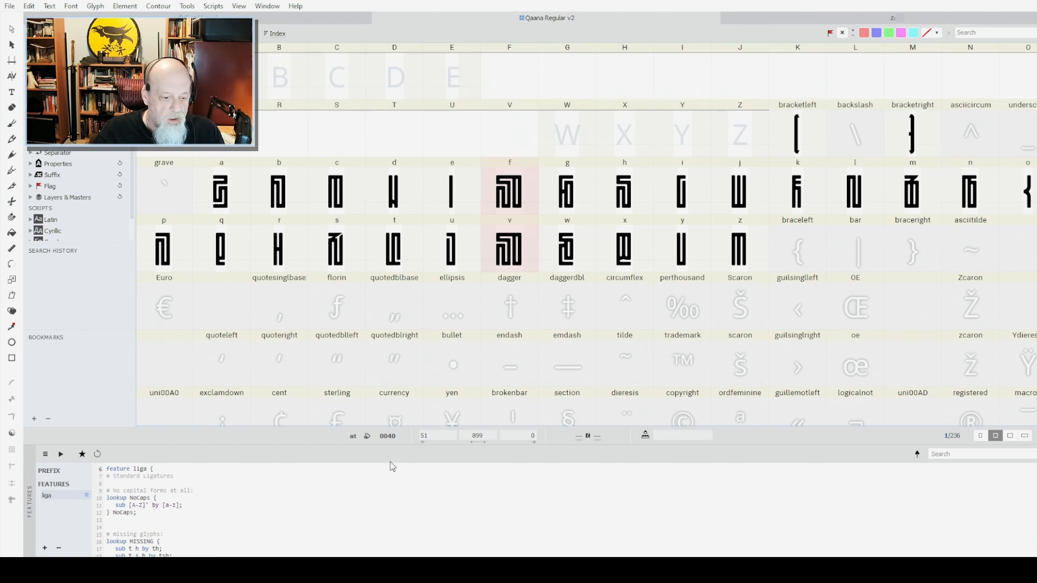
pyautogui.moveTo(396, 444); pyautogui.dragTo(367, 180)
pyautogui.scroll(-20, 238, 319)
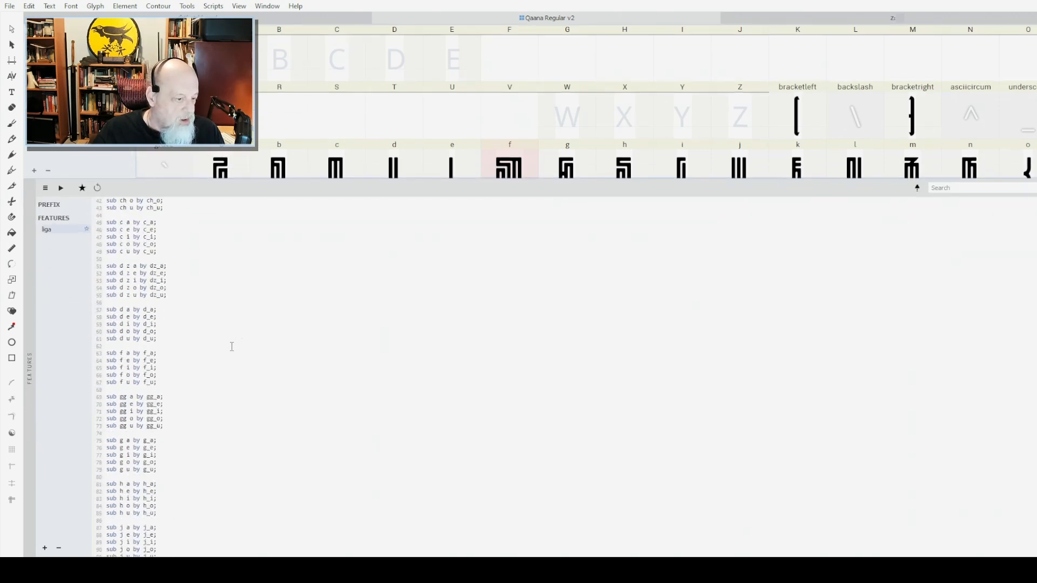
pyautogui.scroll(-12, 233, 360)
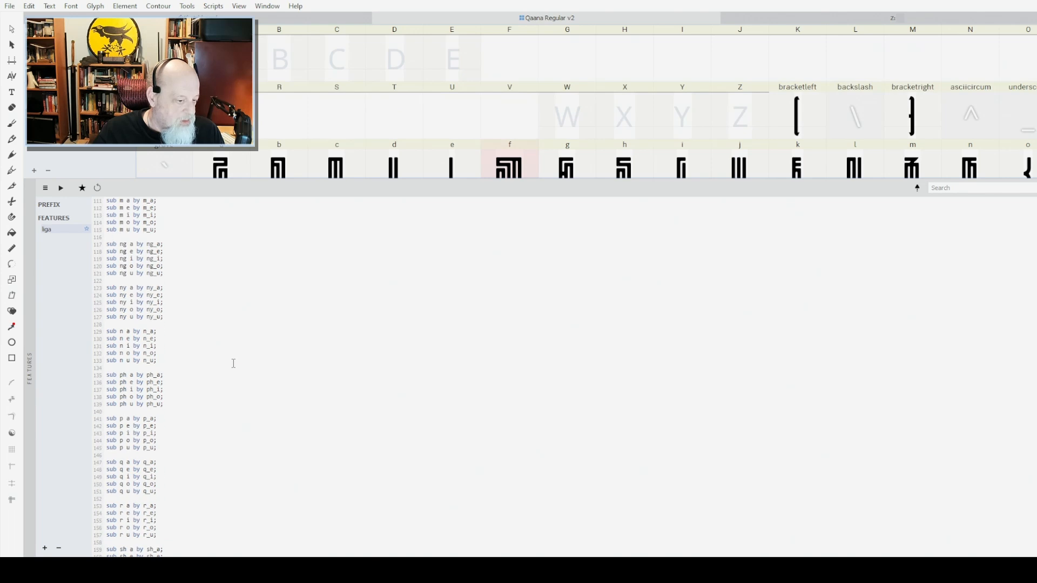
pyautogui.scroll(-20, 234, 363)
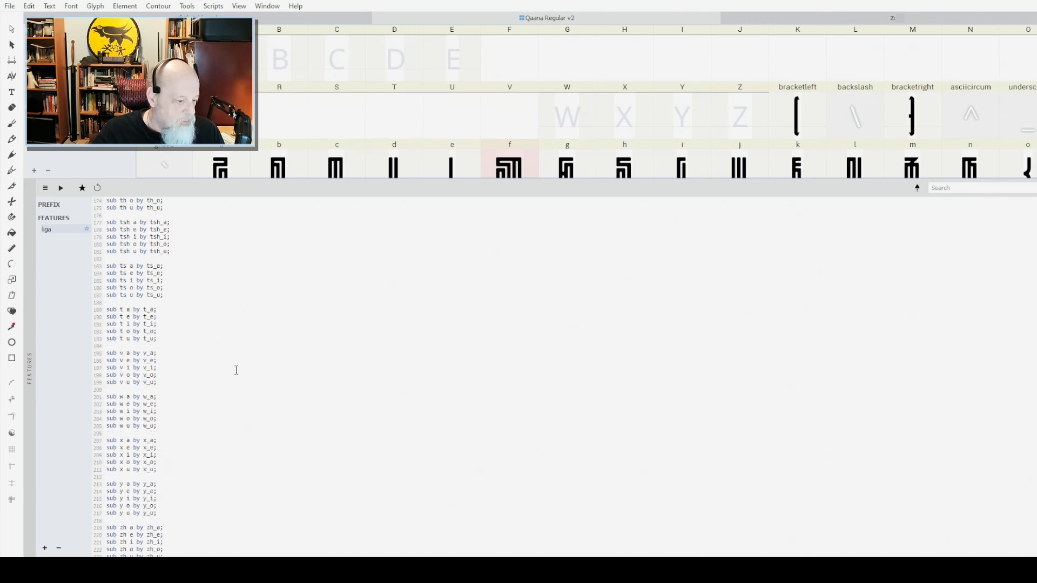
pyautogui.scroll(8, 260, 363)
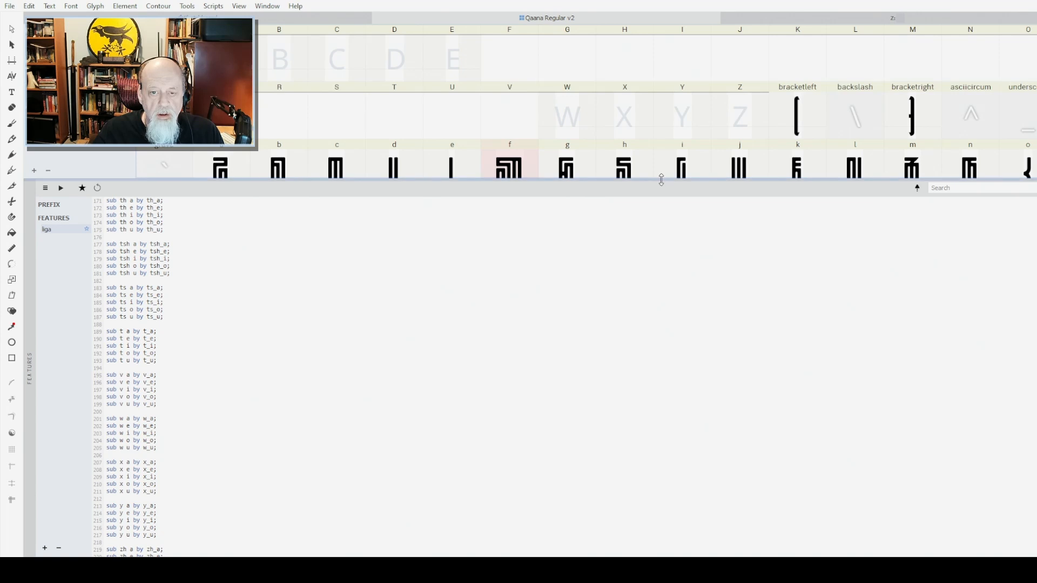
pyautogui.moveTo(661, 178); pyautogui.dragTo(631, 486)
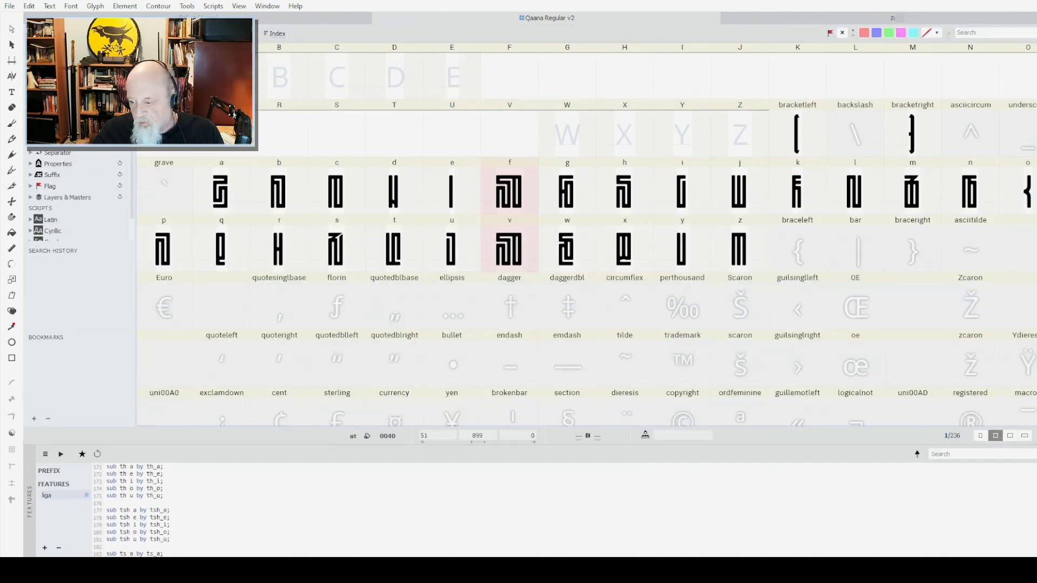
# Preview the text "g gagegigogu" to test the plain g and its ligatures with each vowel.
pyautogui.click(600, 491)
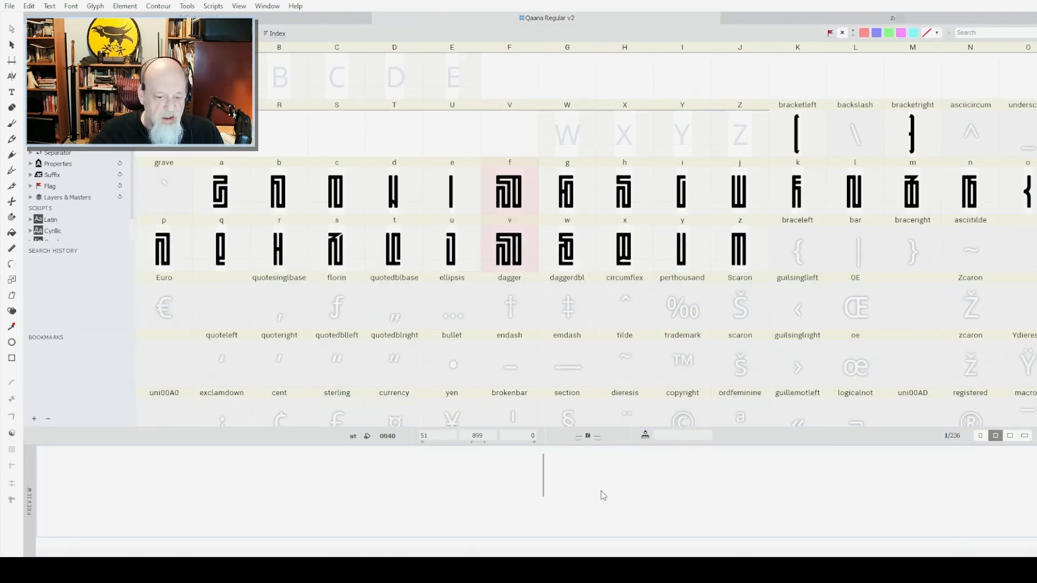
pyautogui.scroll(-9, 614, 301)
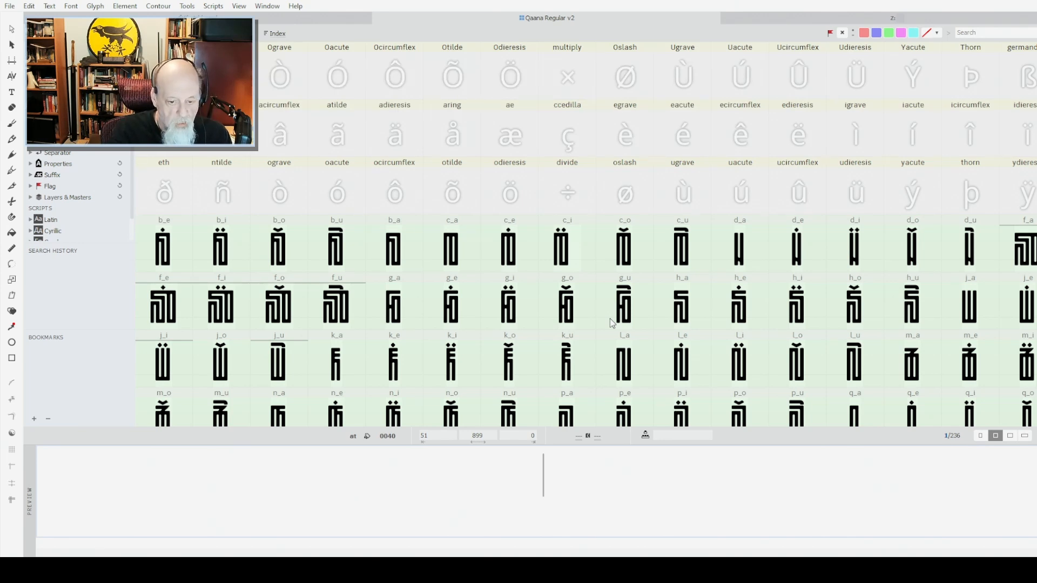
pyautogui.write('g ga')
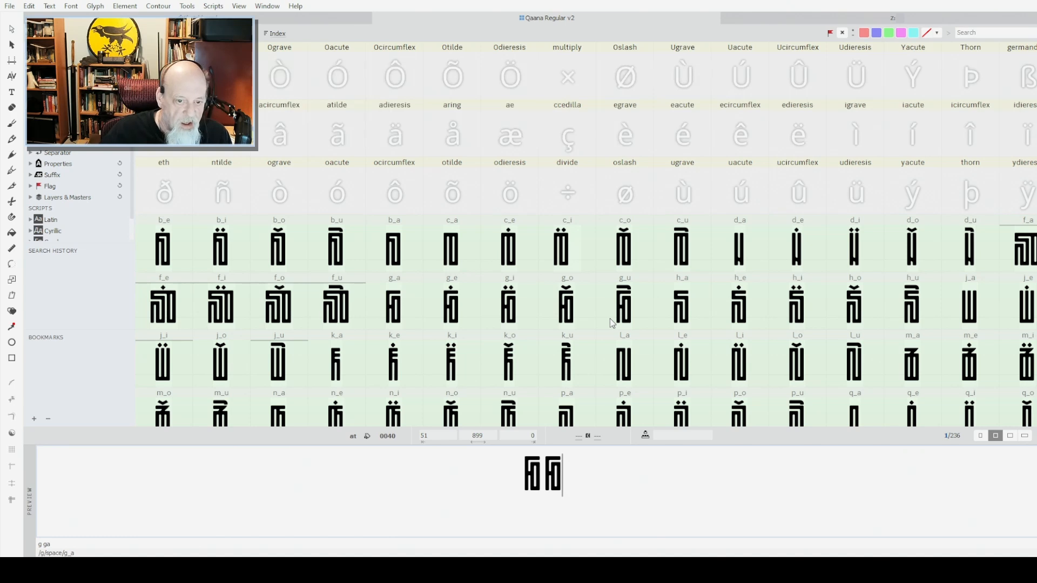
pyautogui.click(405, 304)
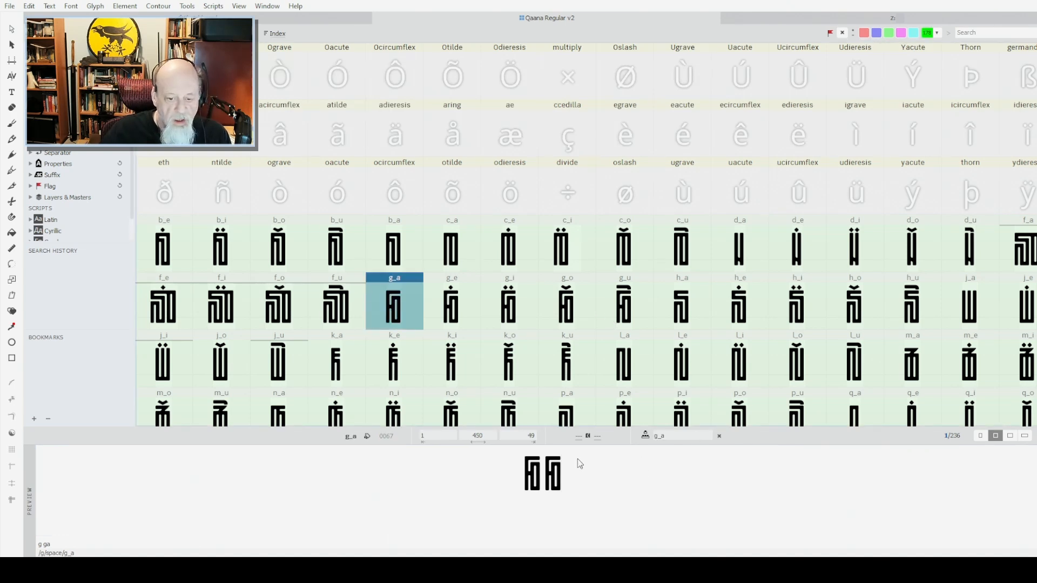
pyautogui.click(574, 480)
pyautogui.write('ge')
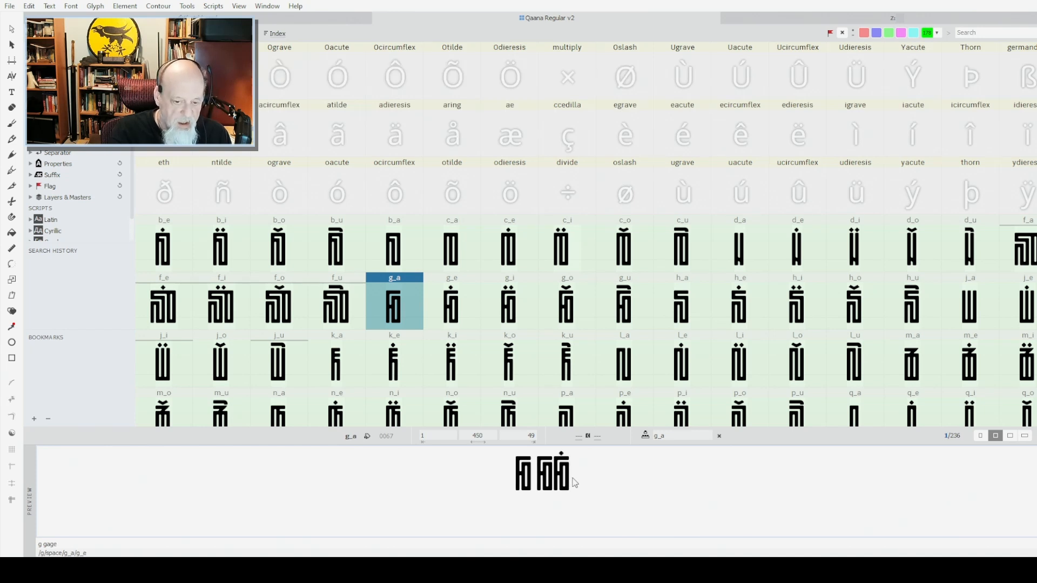
pyautogui.write('gi')
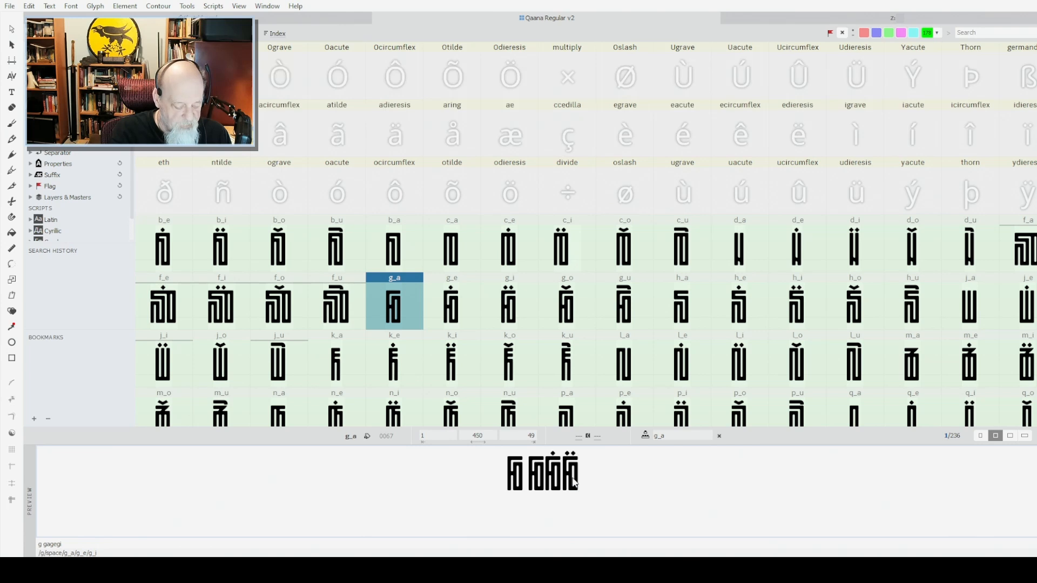
pyautogui.write('go')
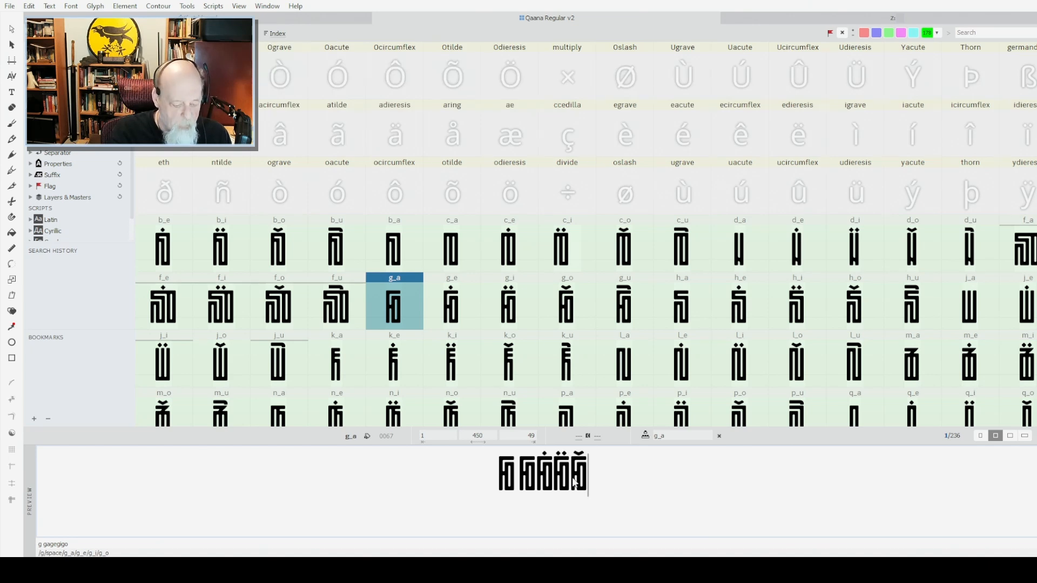
pyautogui.write('gu')
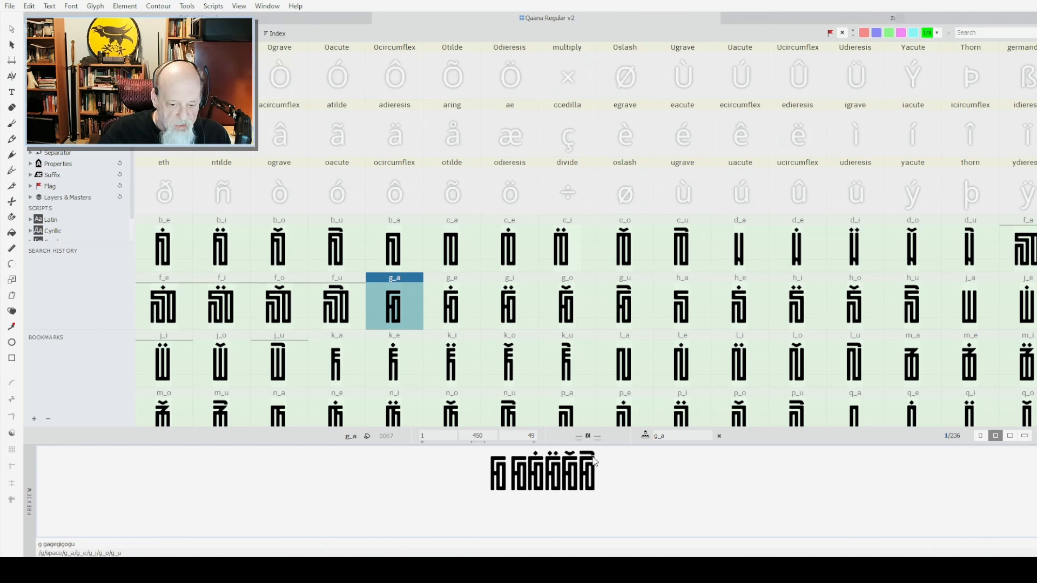
# Inspect the standalone u and o glyphs among the lowercase letters to compare them with the previewed vowel marks.
pyautogui.scroll(5, 634, 346)
pyautogui.scroll(3, 630, 336)
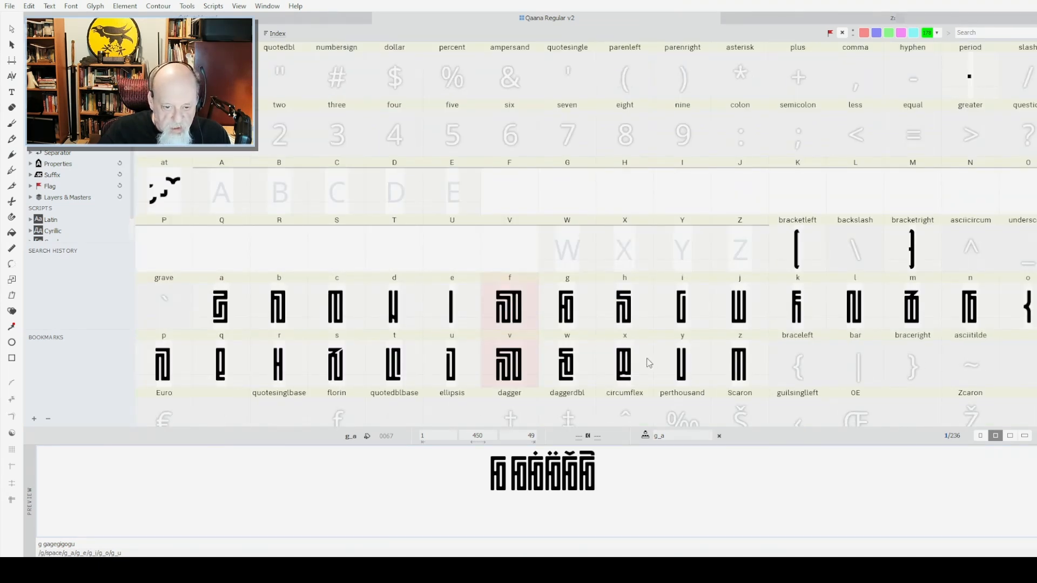
pyautogui.click(447, 371)
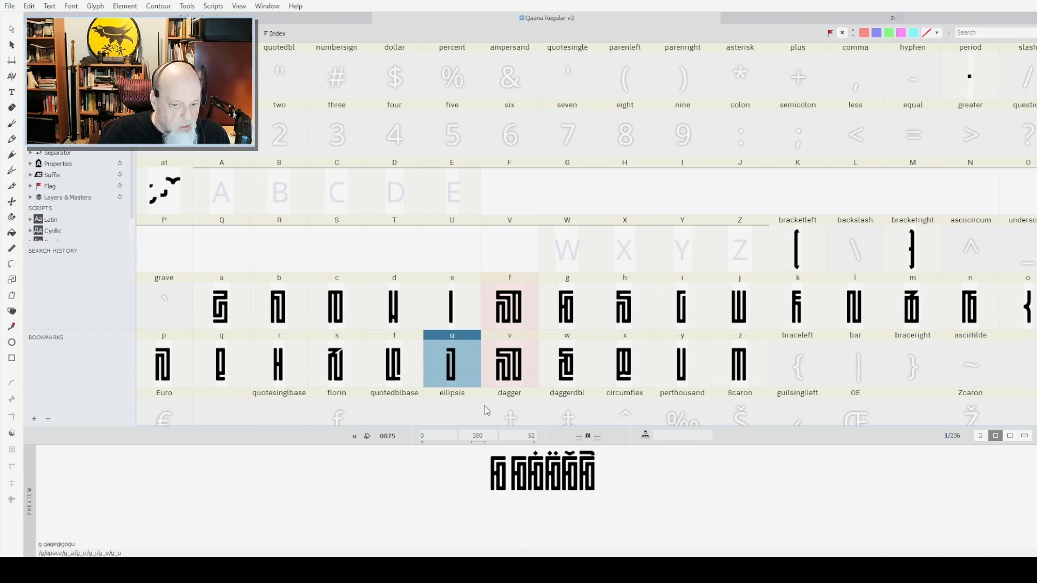
pyautogui.click(1027, 318)
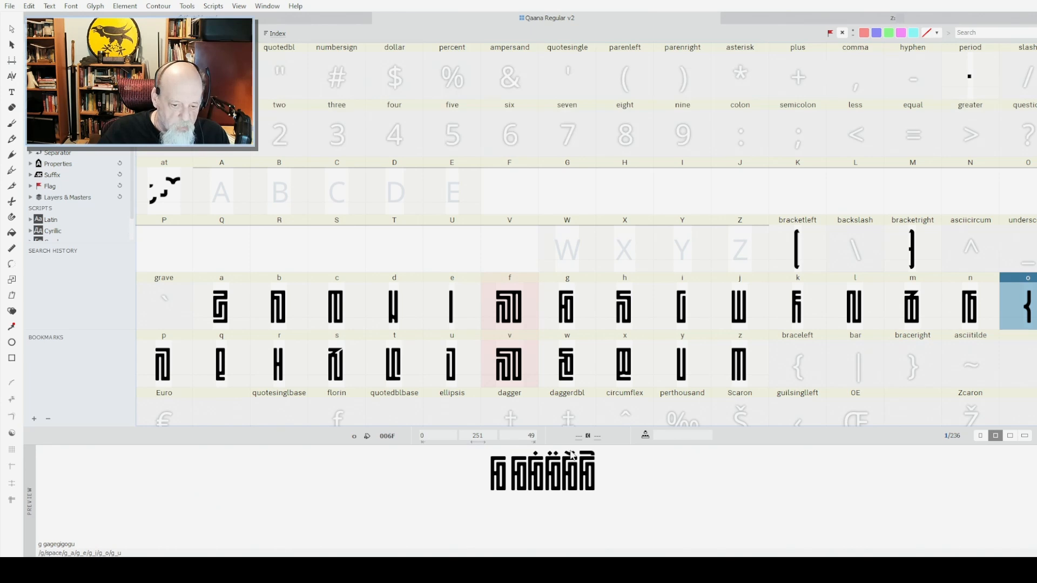
# Inspect the standalone e and i glyphs among the lowercase letters.
pyautogui.click(446, 308)
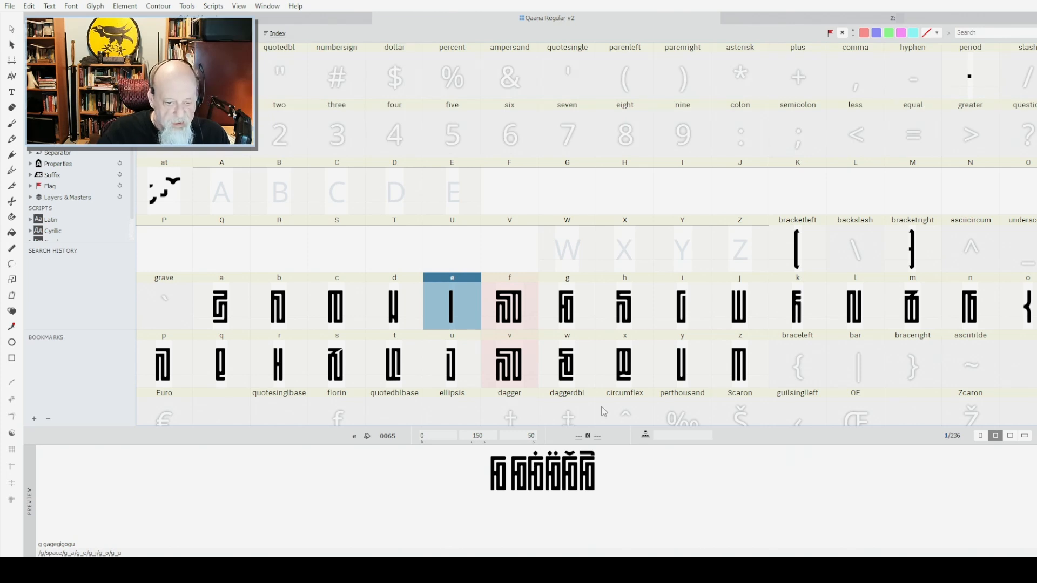
pyautogui.click(684, 316)
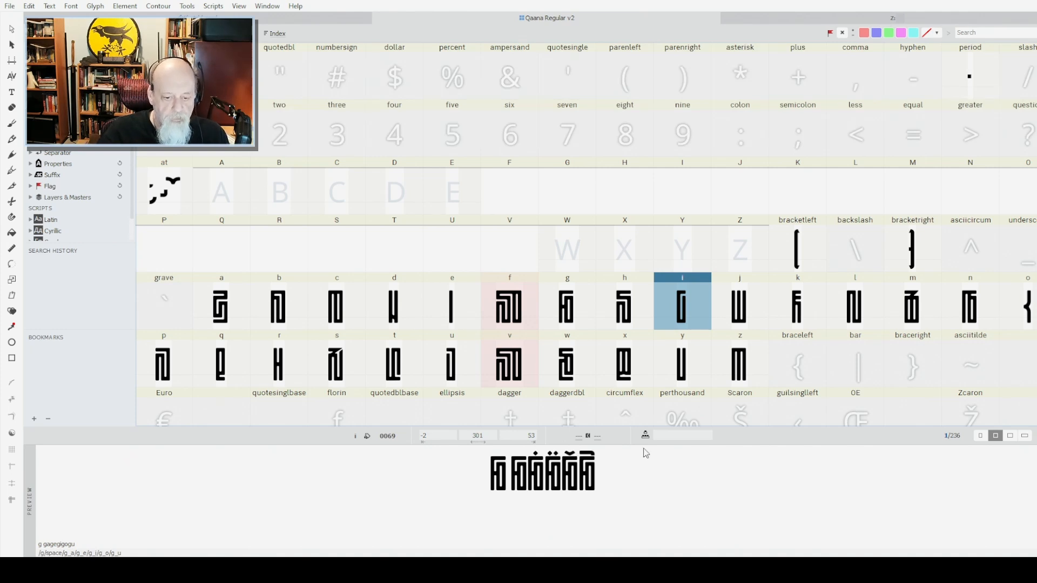
# Replace the preview text with "bakhim" to test the b_a and kh_i ligatures followed by a plain m.
pyautogui.click(604, 479)
pyautogui.press('BackSpace')
pyautogui.press('BackSpace')
pyautogui.press('BackSpace')
pyautogui.press('BackSpace')
pyautogui.press('BackSpace')
pyautogui.press('BackSpace')
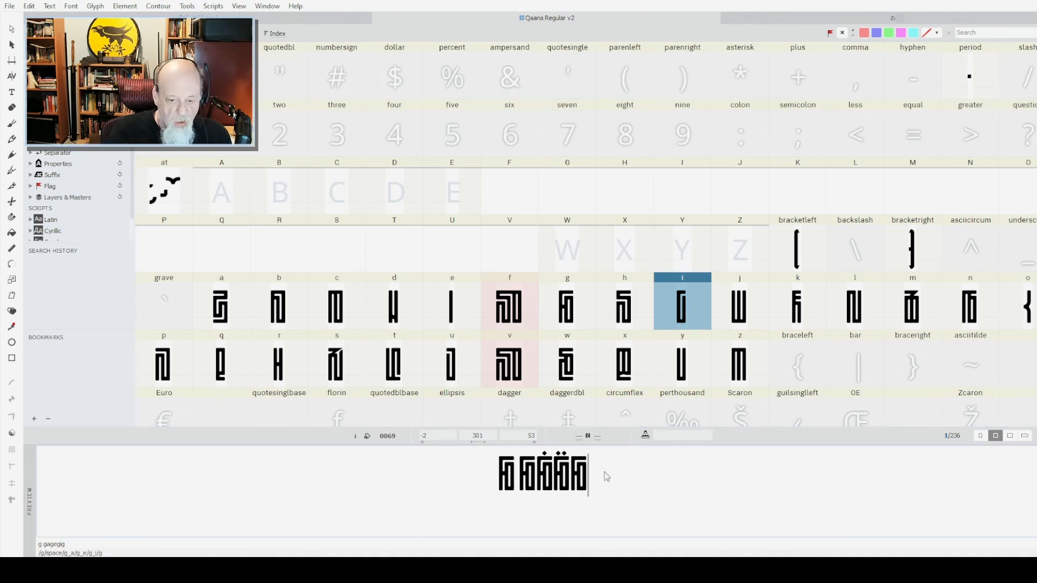
pyautogui.press('BackSpace')
pyautogui.press('BackSpace')
pyautogui.press('BackSpace')
pyautogui.press('BackSpace')
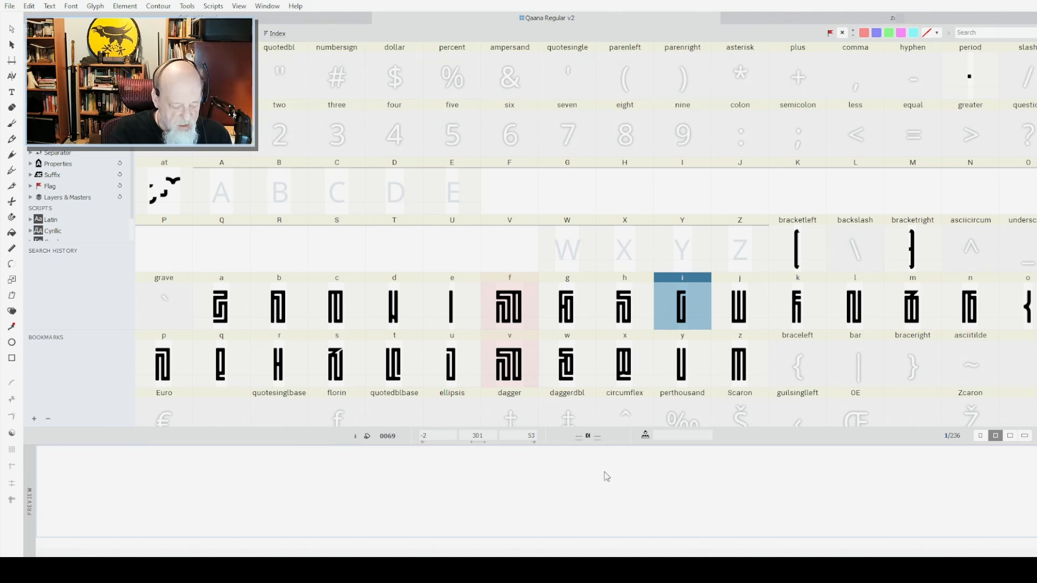
pyautogui.write('b')
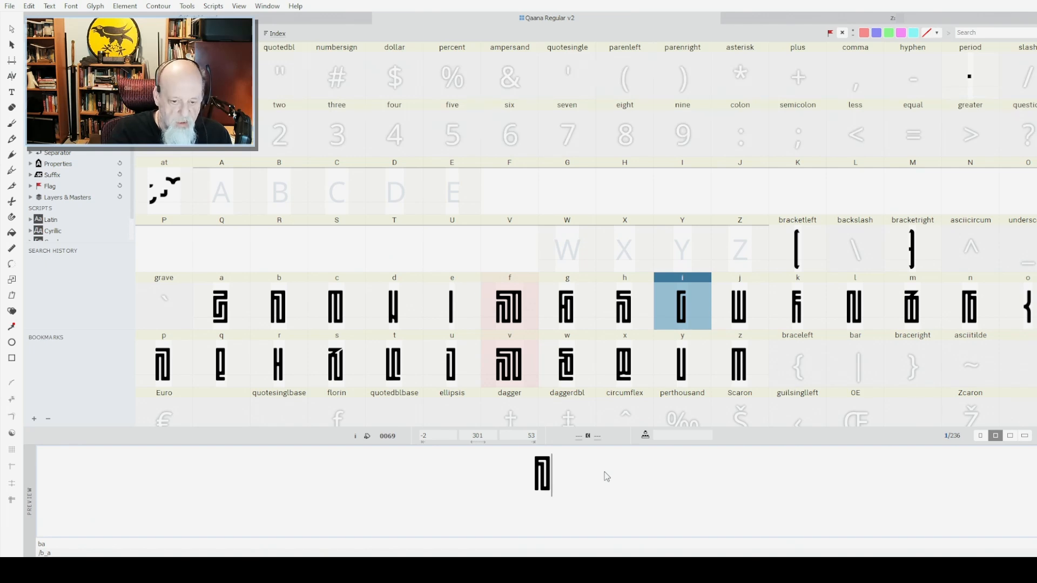
pyautogui.write('akh')
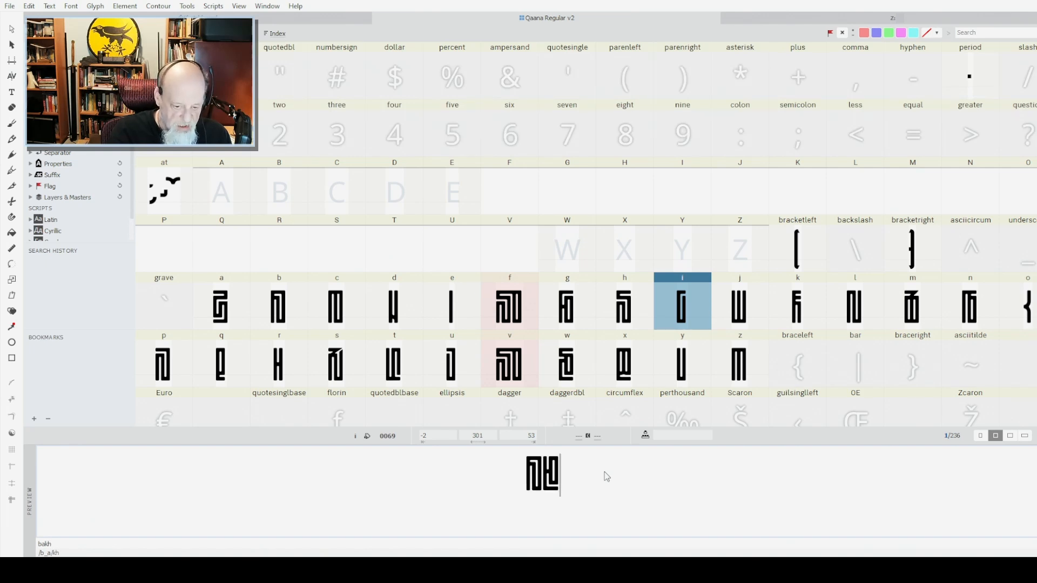
pyautogui.write('i')
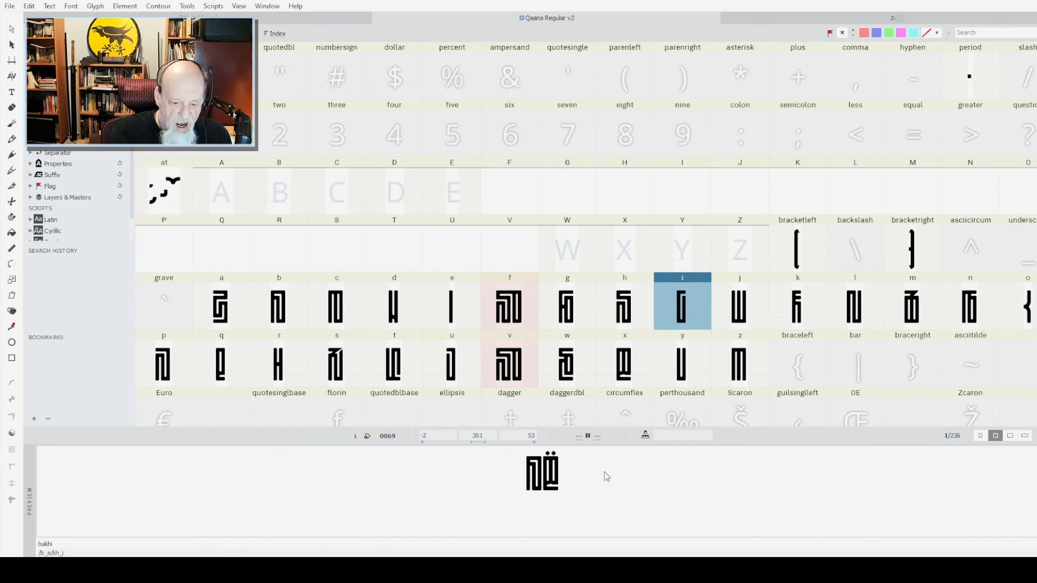
pyautogui.write('m')
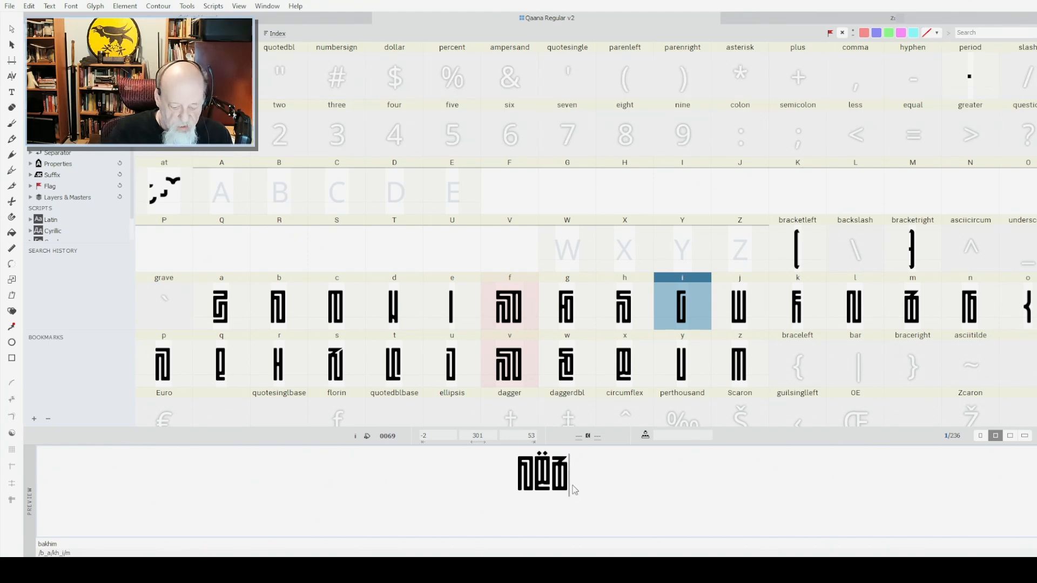
# Clear the preview text and inspect the bracketright and bracketleft glyphs.
pyautogui.press('BackSpace')
pyautogui.press('BackSpace')
pyautogui.press('BackSpace')
pyautogui.press('BackSpace')
pyautogui.press('BackSpace')
pyautogui.press('BackSpace')
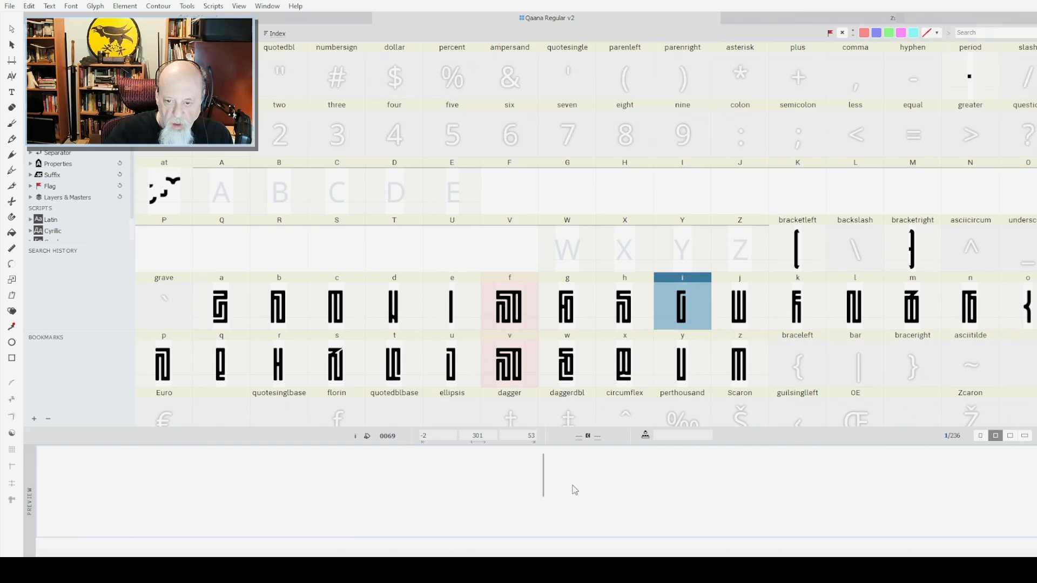
pyautogui.click(901, 248)
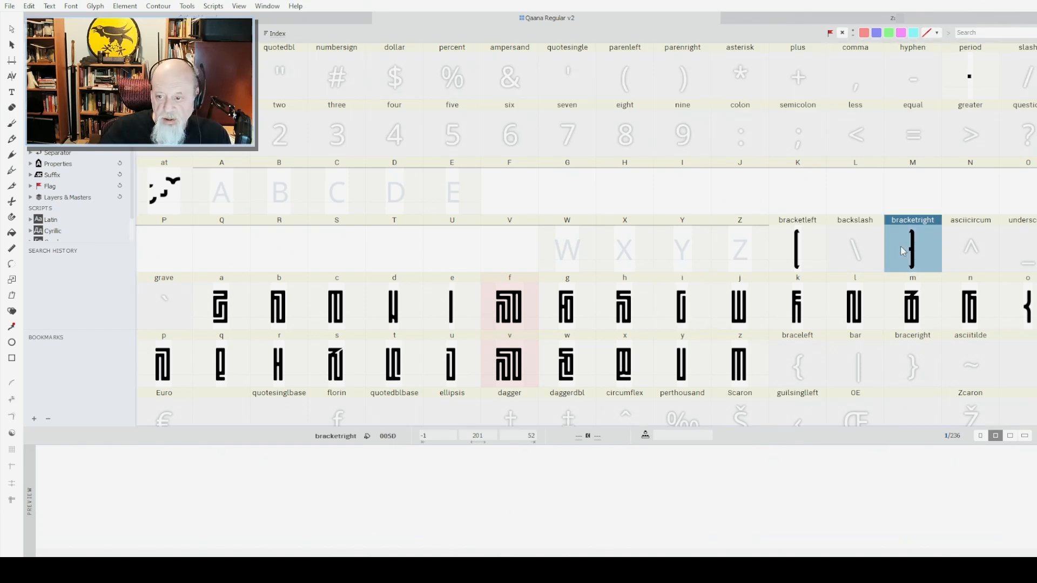
pyautogui.click(807, 268)
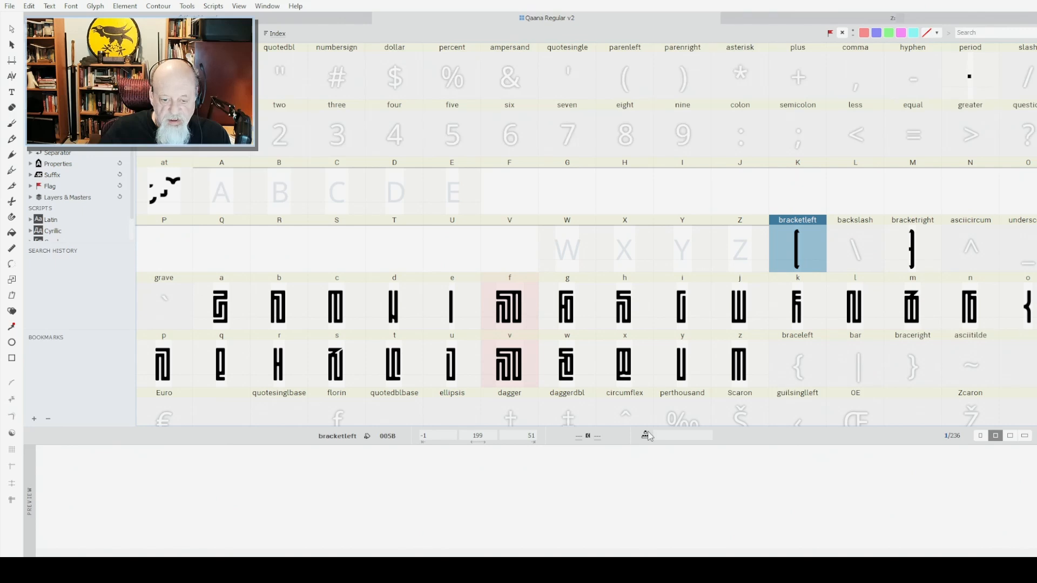
# Preview the text "]jerbesh[ shin" in an enlarged preview area to test the bracket glyphs around a word.
pyautogui.click(498, 482)
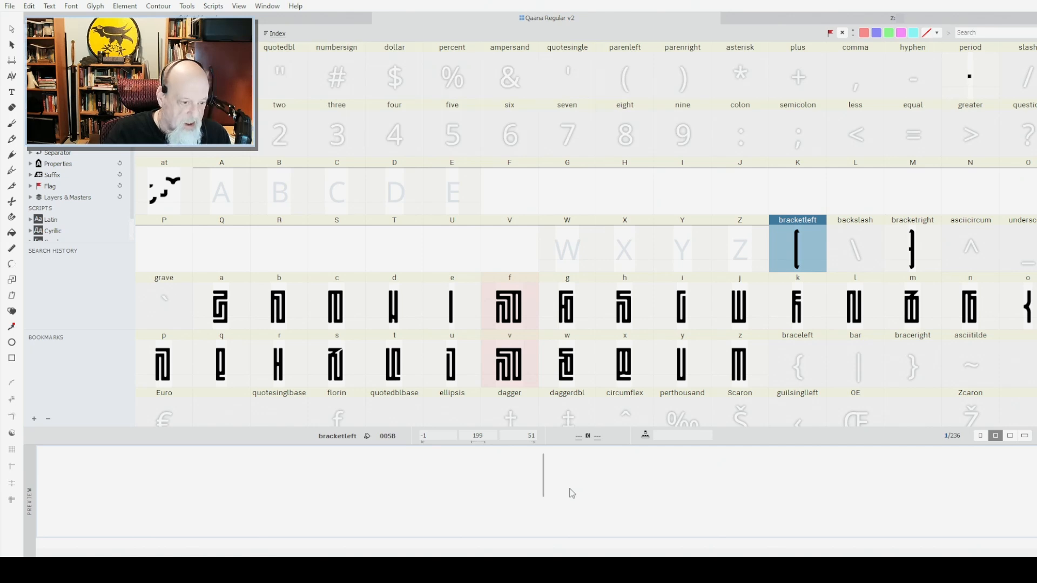
pyautogui.write(']')
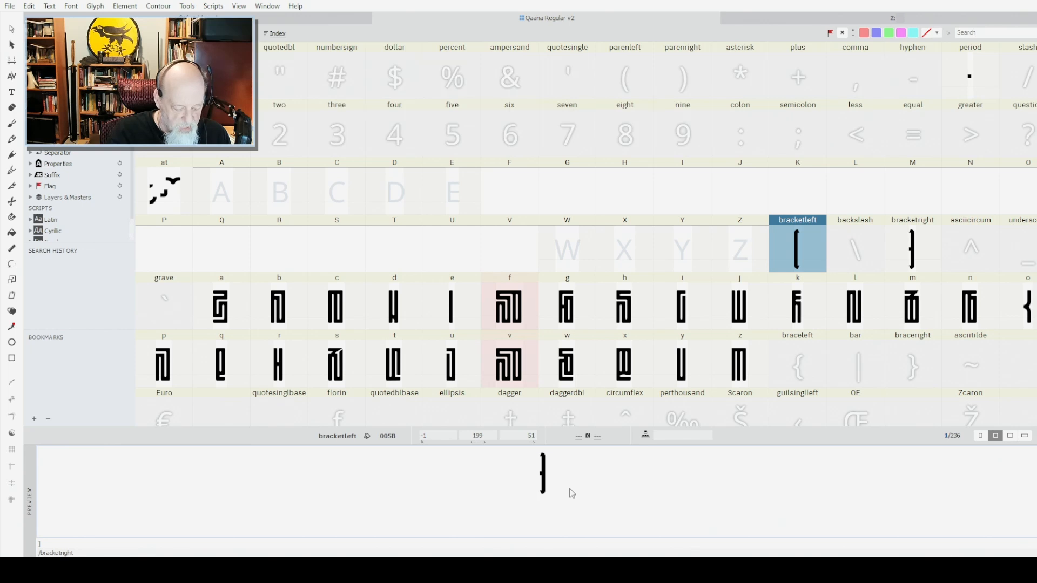
pyautogui.write('jerbesh')
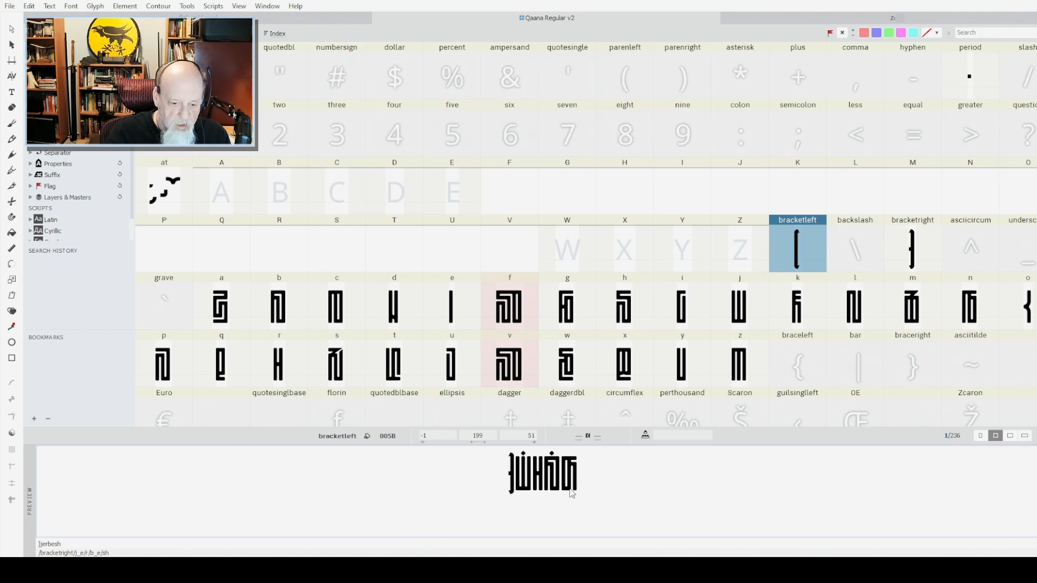
pyautogui.write('[')
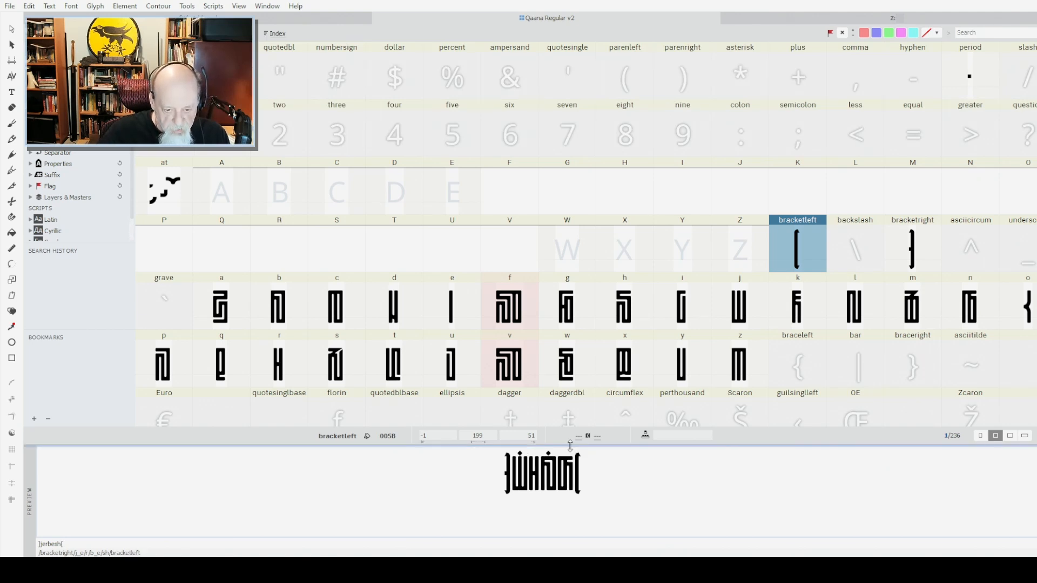
pyautogui.moveTo(567, 446); pyautogui.dragTo(567, 296)
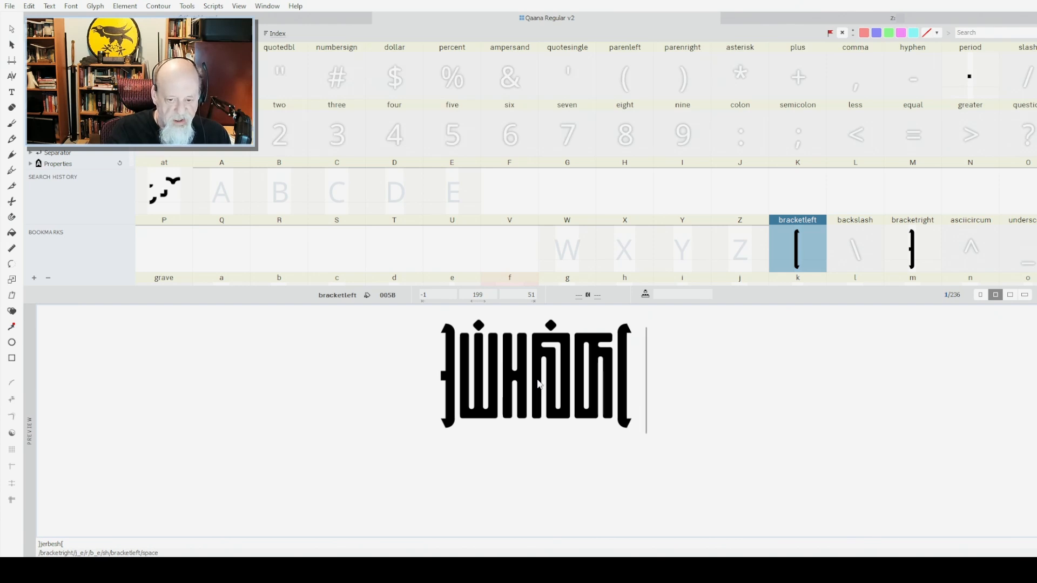
pyautogui.write('shin')
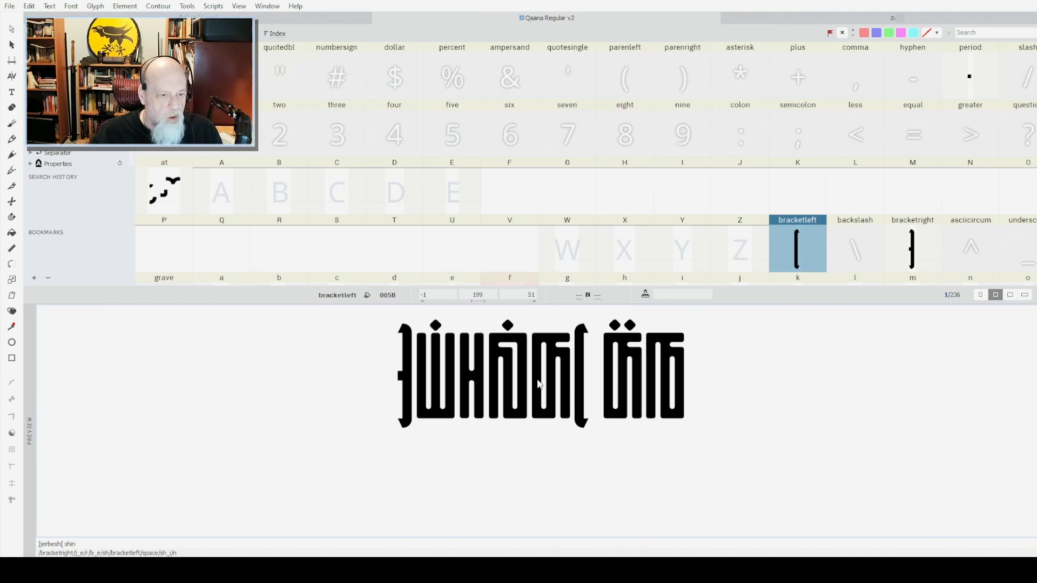
# Check the at glyph and the digraph-vowel ligatures, and review their substitutions in the v2 liga feature code.
pyautogui.click(172, 197)
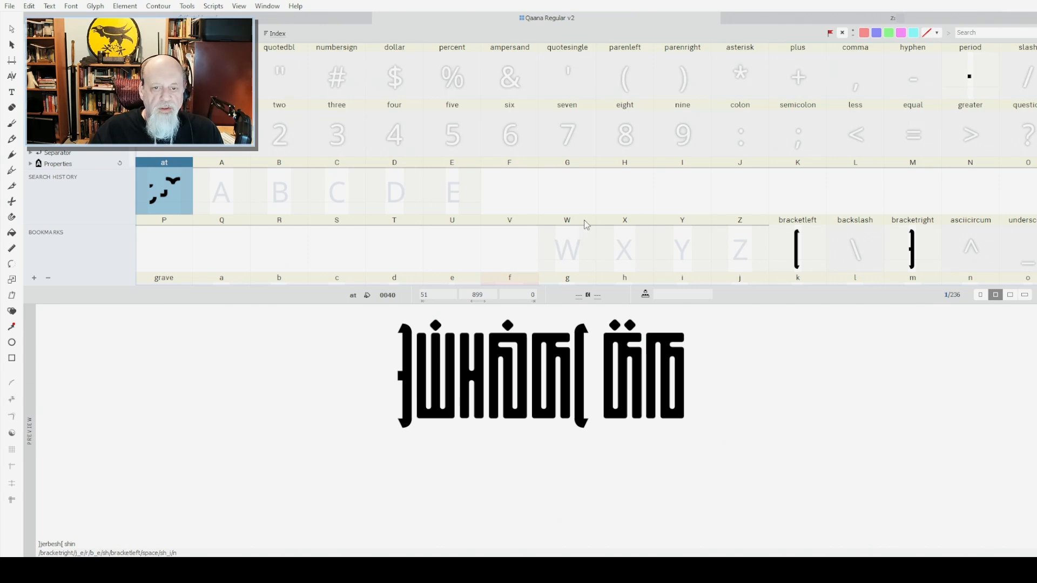
pyautogui.scroll(-10, 551, 219)
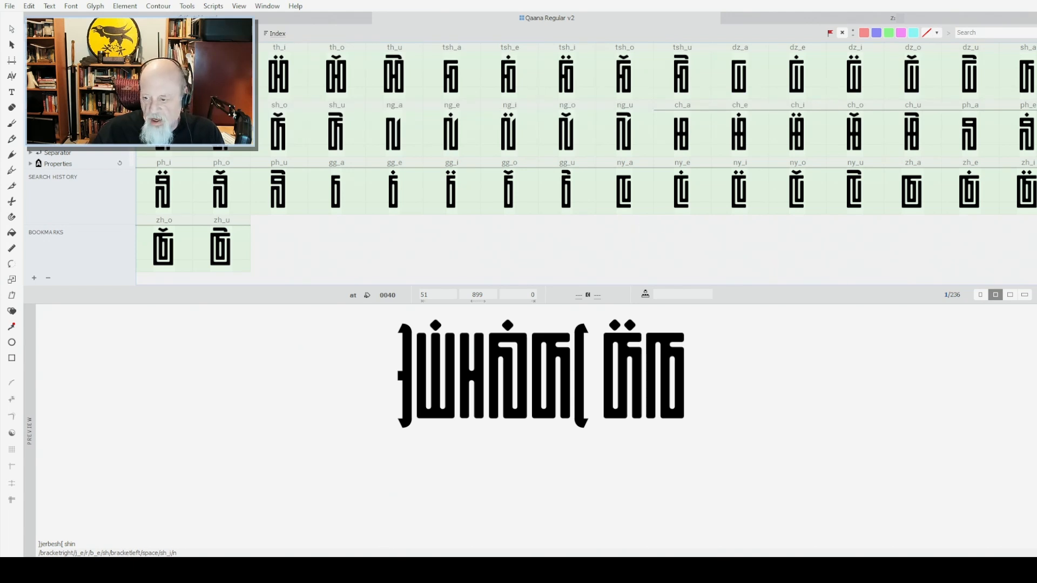
pyautogui.click(429, 562)
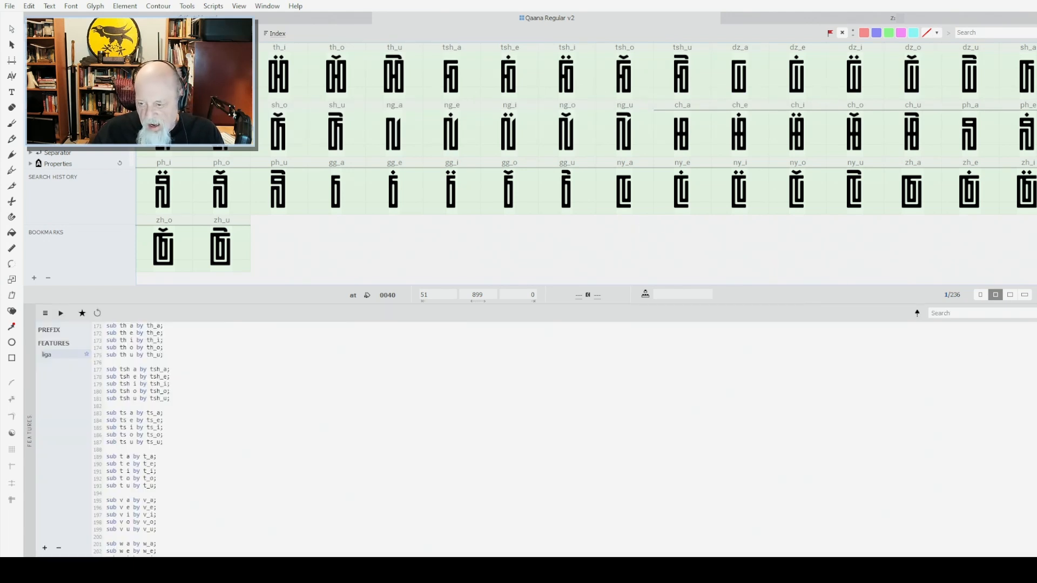
pyautogui.scroll(-12, 167, 347)
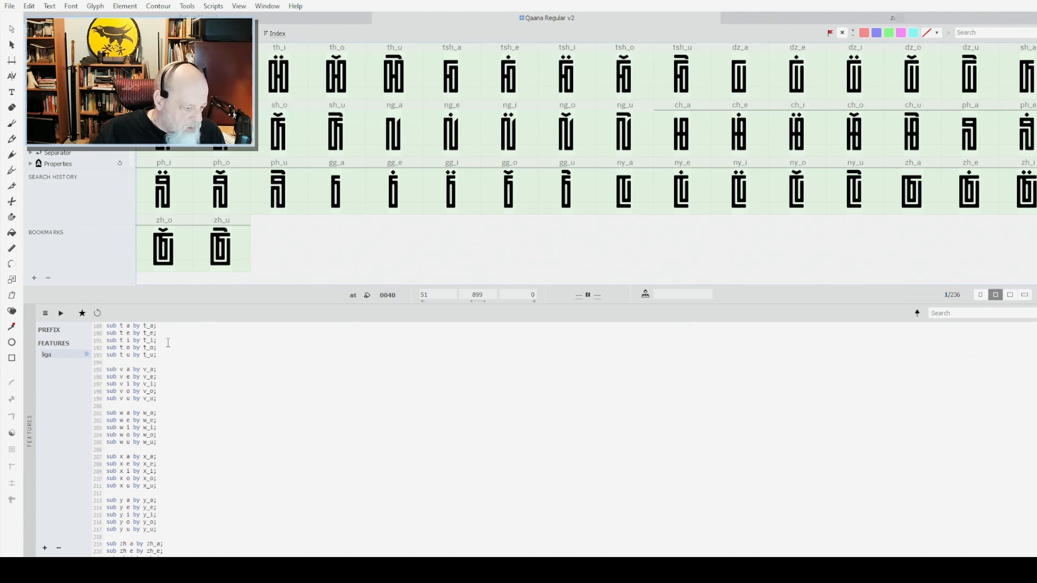
pyautogui.scroll(20, 168, 347)
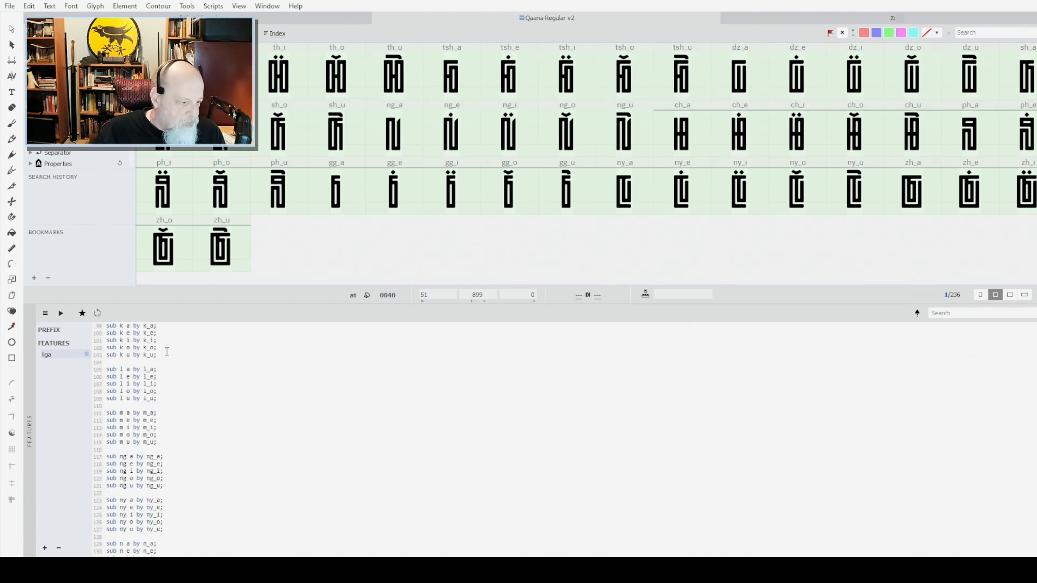
pyautogui.scroll(19, 171, 356)
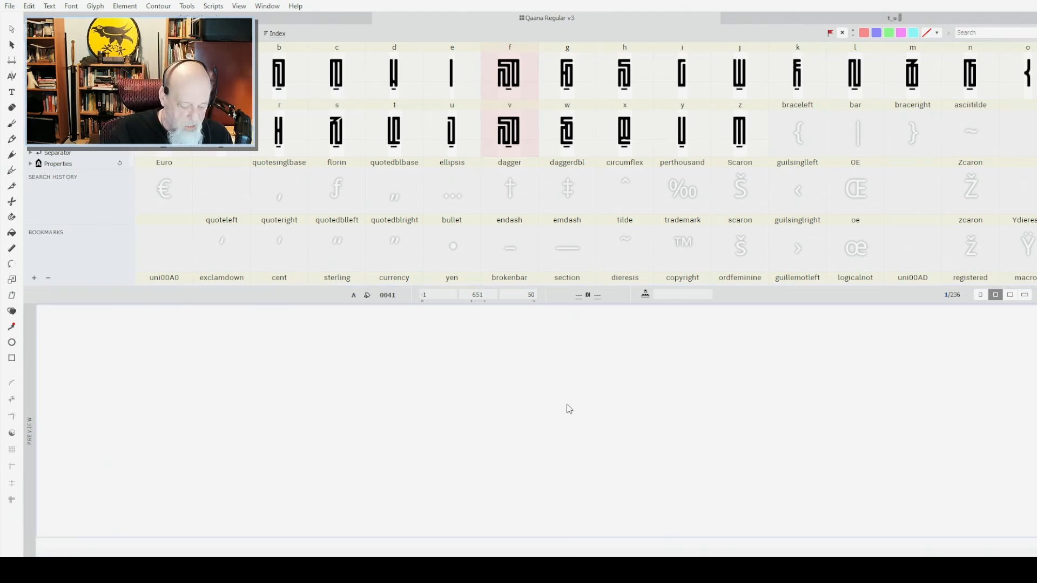
# Preview the word "jerbesh" in Qaana Regular v3 to test its vowelless-consonant marks and consonant-vowel ligatures.
pyautogui.write('j')
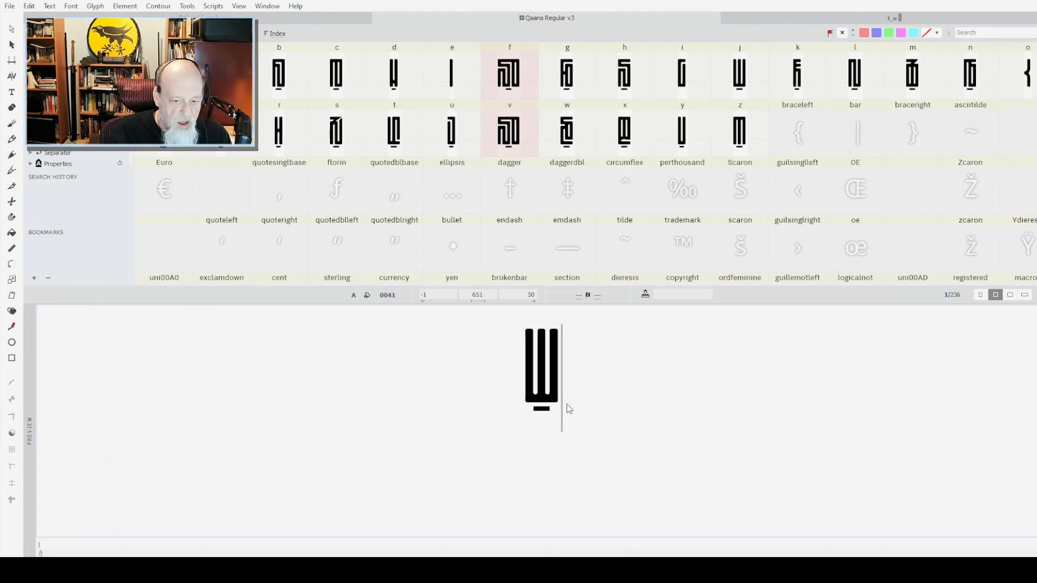
pyautogui.write('e')
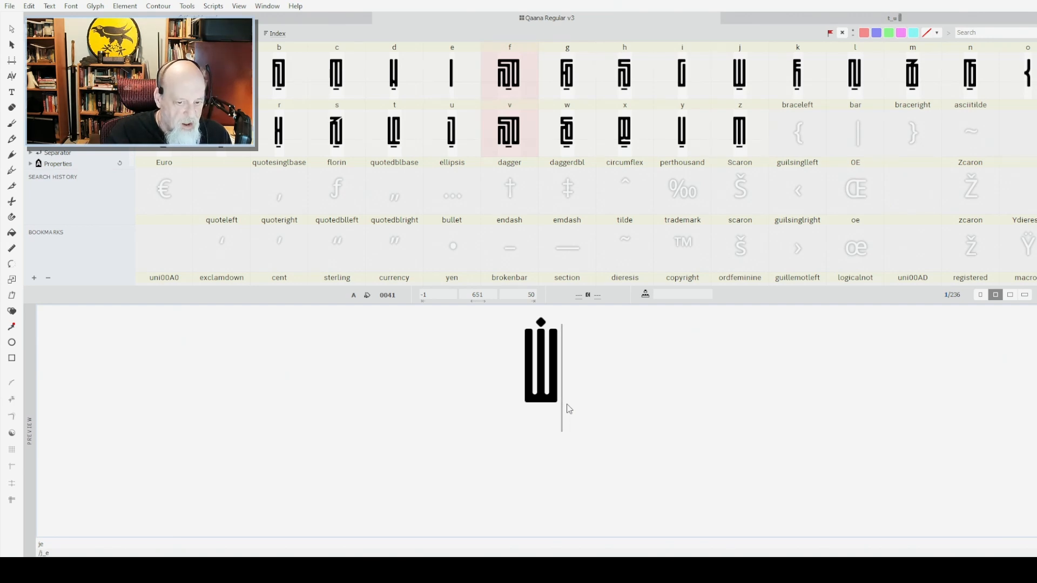
pyautogui.write('r')
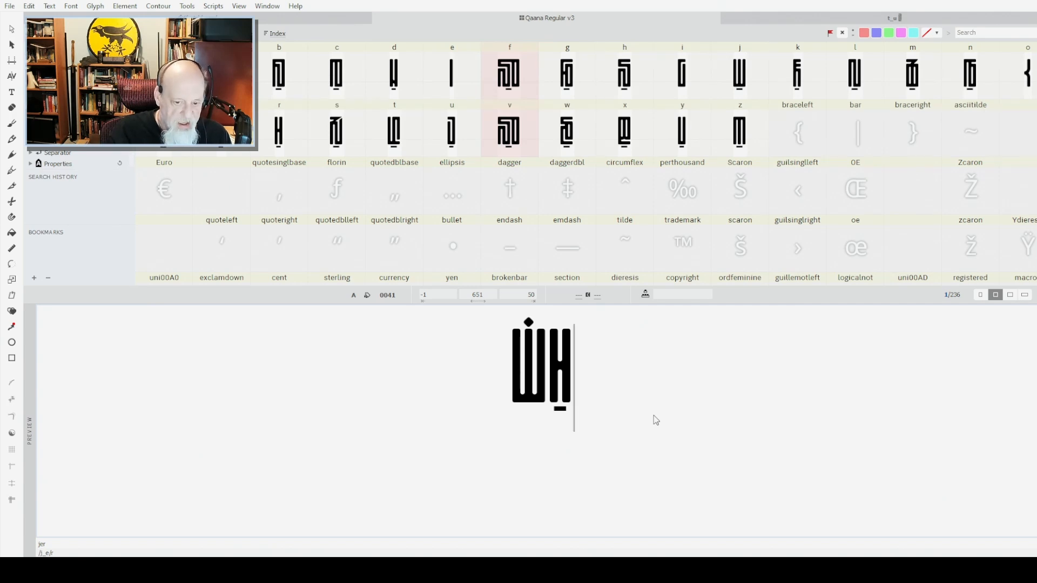
pyautogui.write('b')
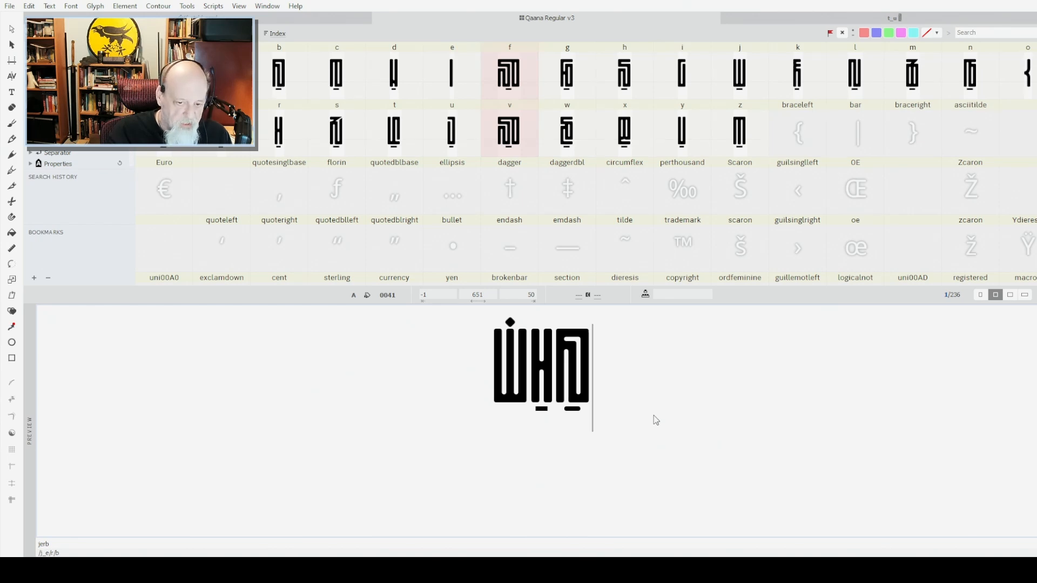
pyautogui.write('e')
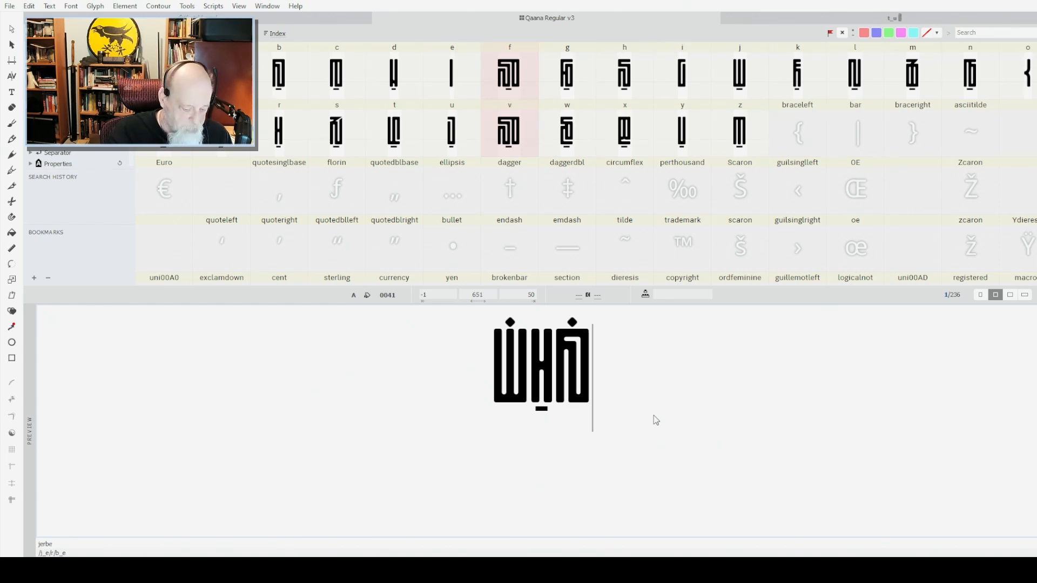
pyautogui.write('s')
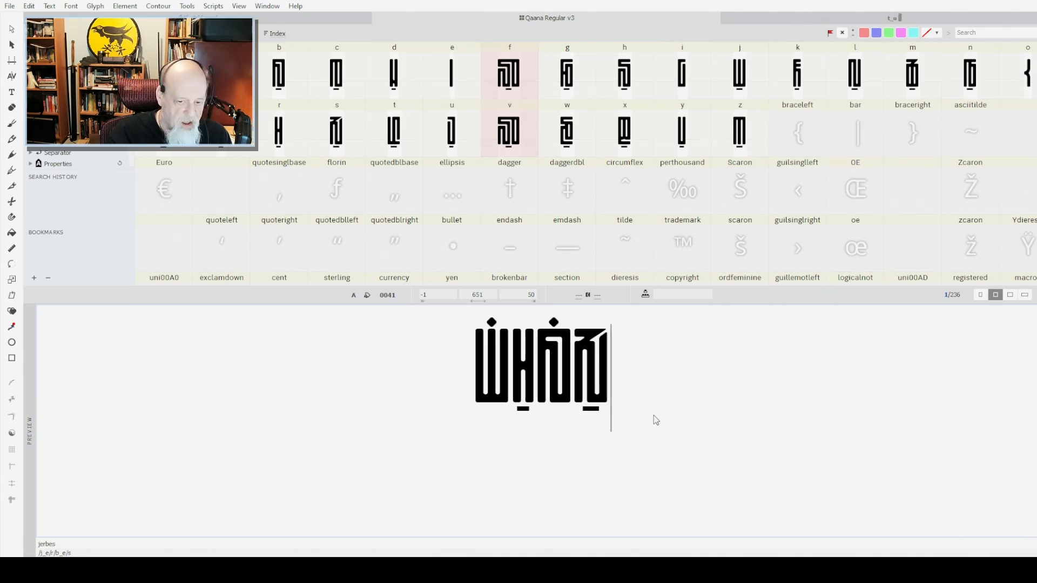
pyautogui.write('h')
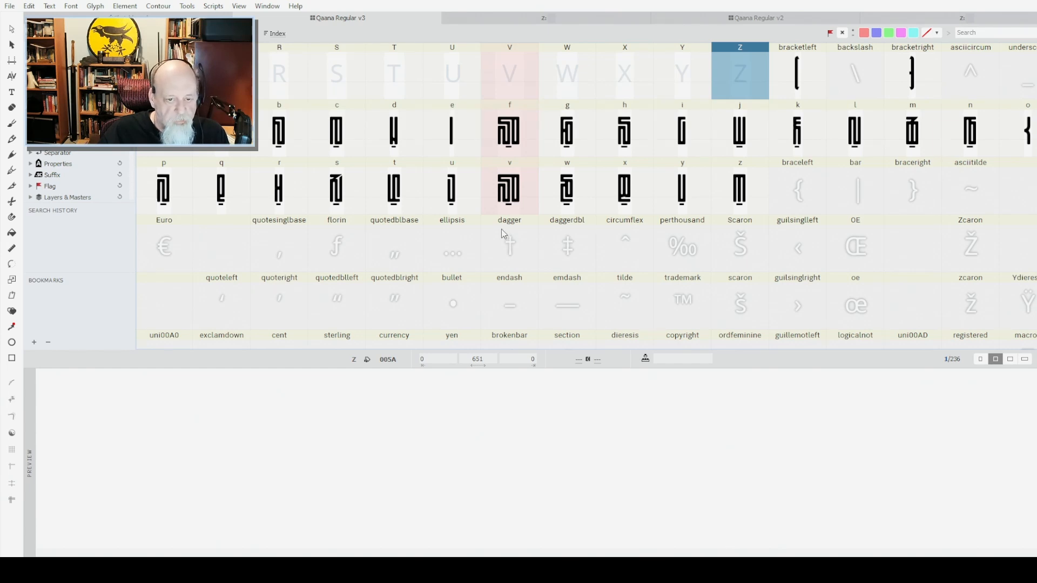
# Preview the text "ve" in Qaana Regular v3 and compare the v_e ligature with the base f and v glyphs.
pyautogui.write('v_e')
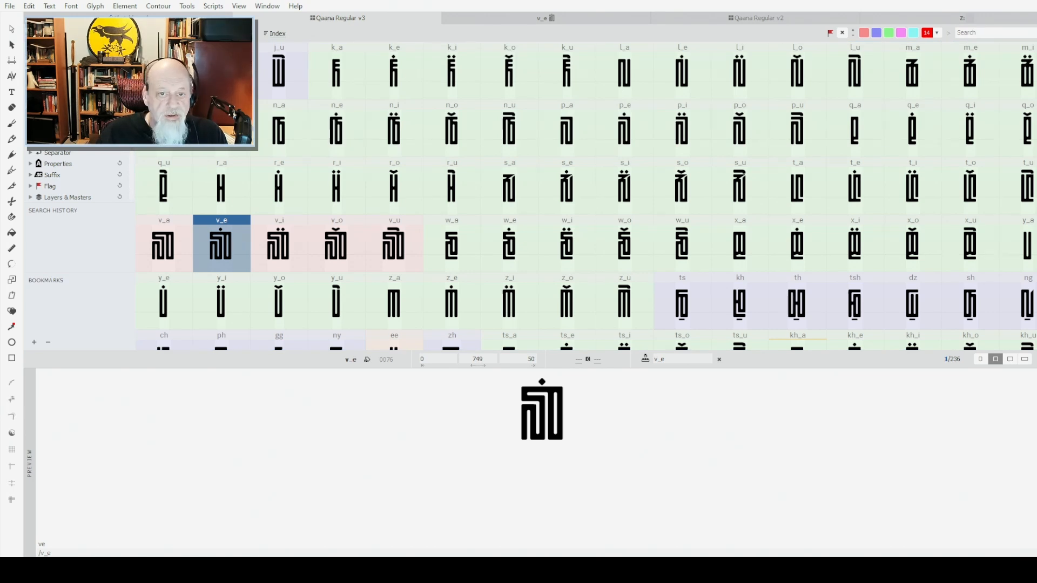
pyautogui.scroll(5, 585, 197)
pyautogui.scroll(5, 585, 197)
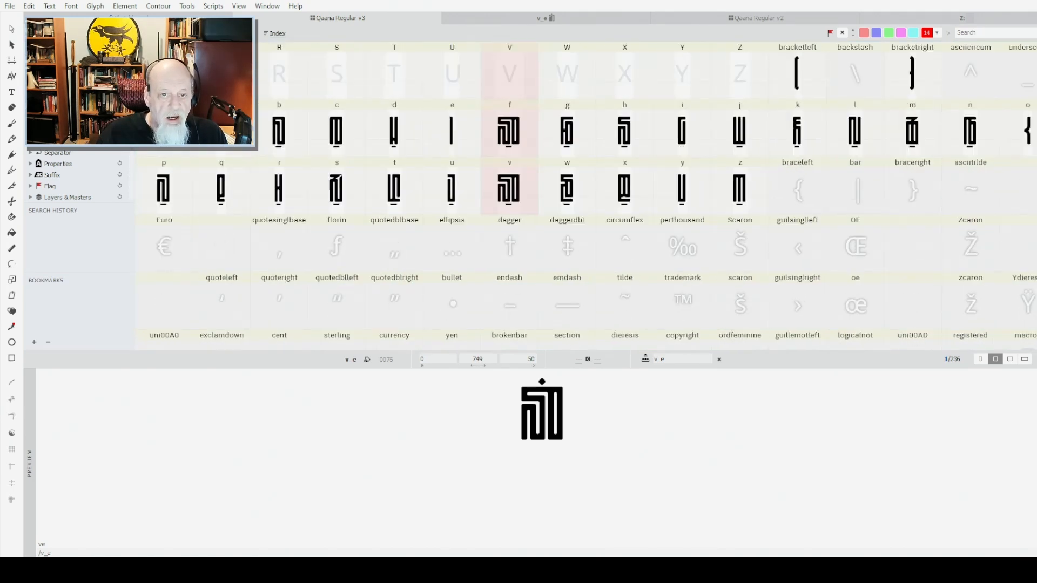
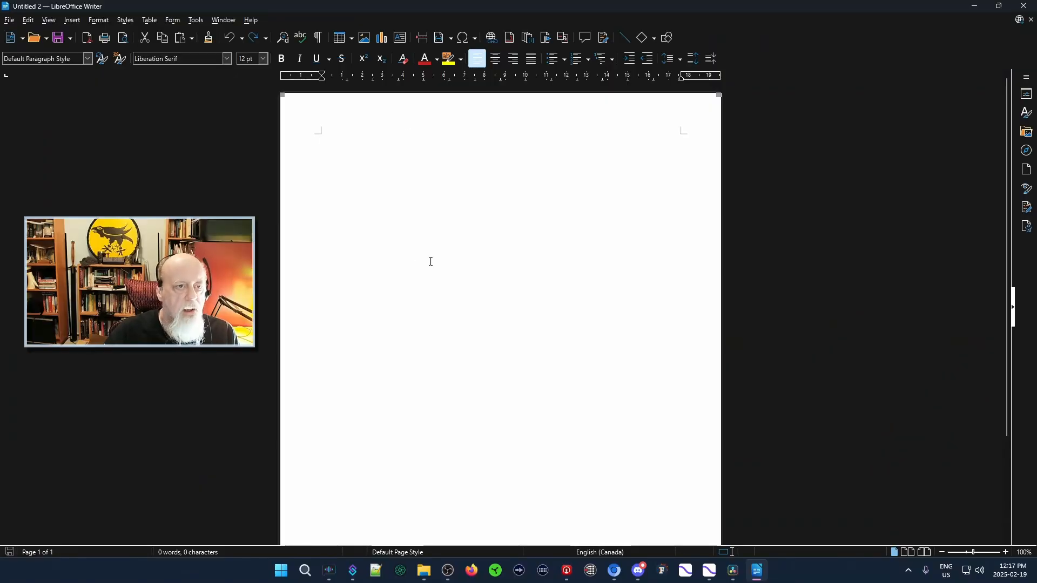
# In a blank LibreOffice Writer document, insert a single-cell table and stretch its height down most of the page.
pyautogui.click(350, 39)
pyautogui.click(340, 66)
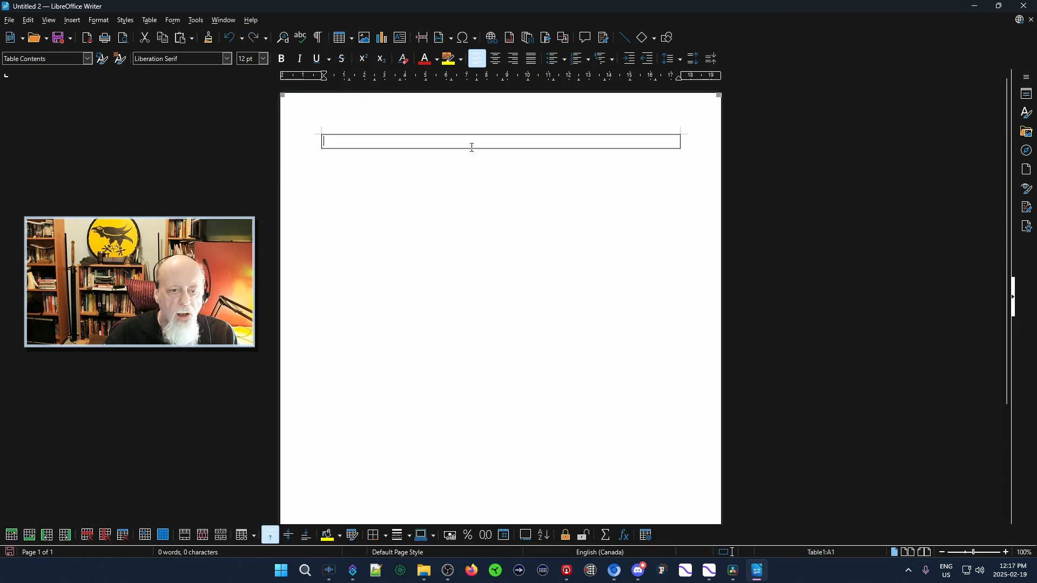
pyautogui.moveTo(471, 148); pyautogui.dragTo(491, 501)
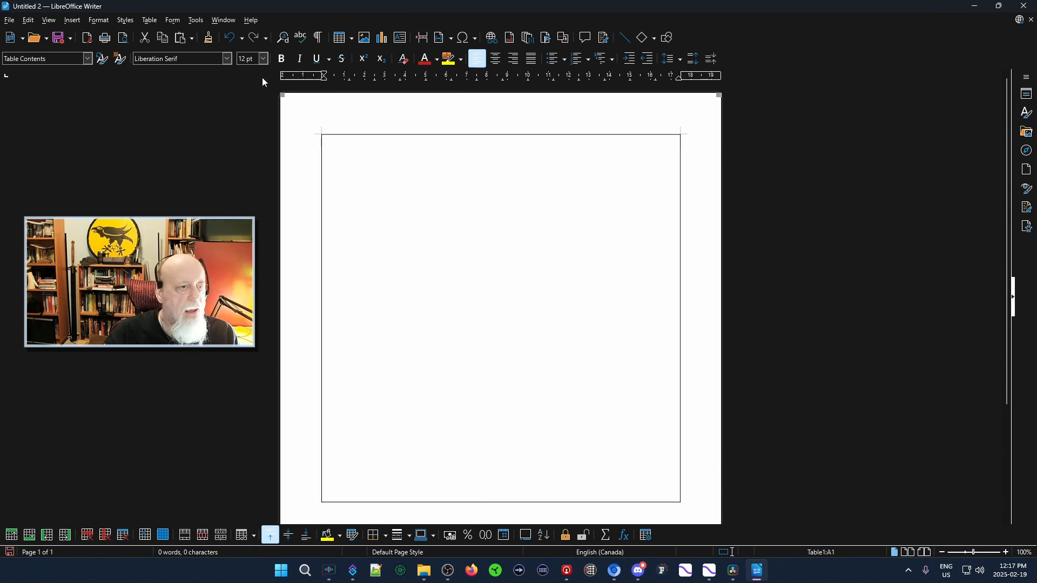
# Set the font size to 48 pt and enter the word "test" in the table cell.
pyautogui.click(263, 59)
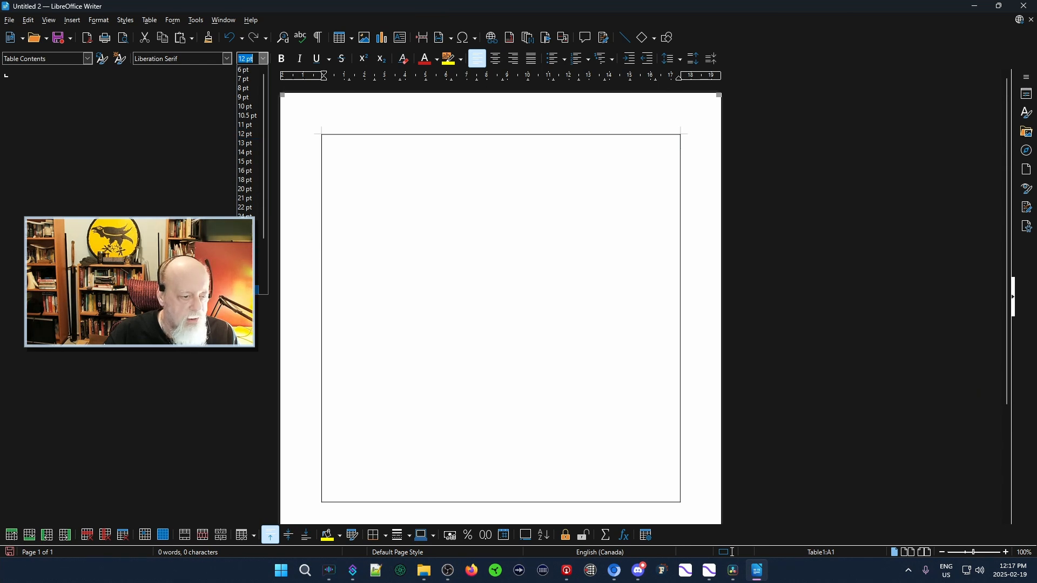
pyautogui.click(246, 280)
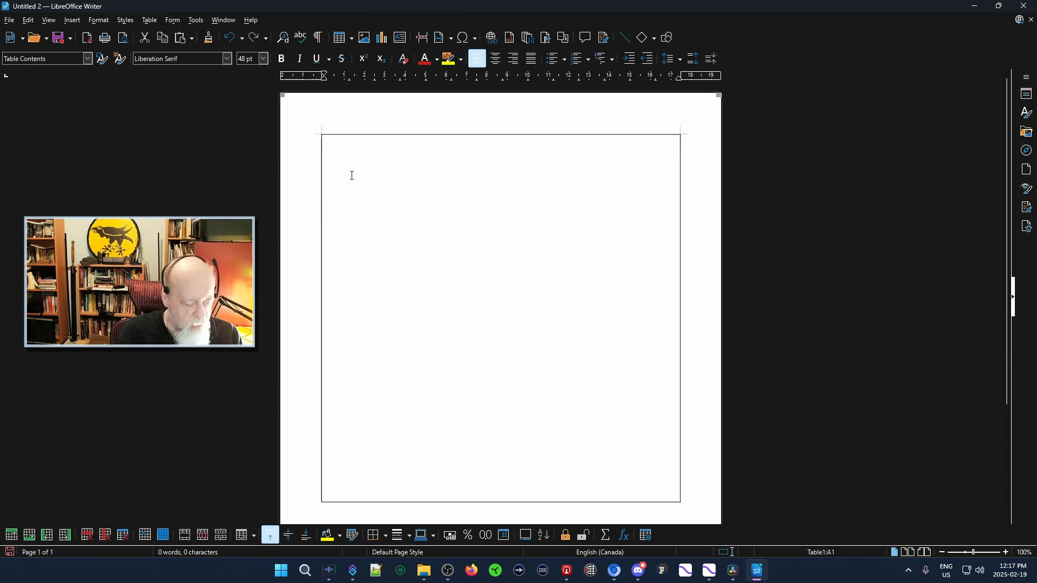
pyautogui.write('test')
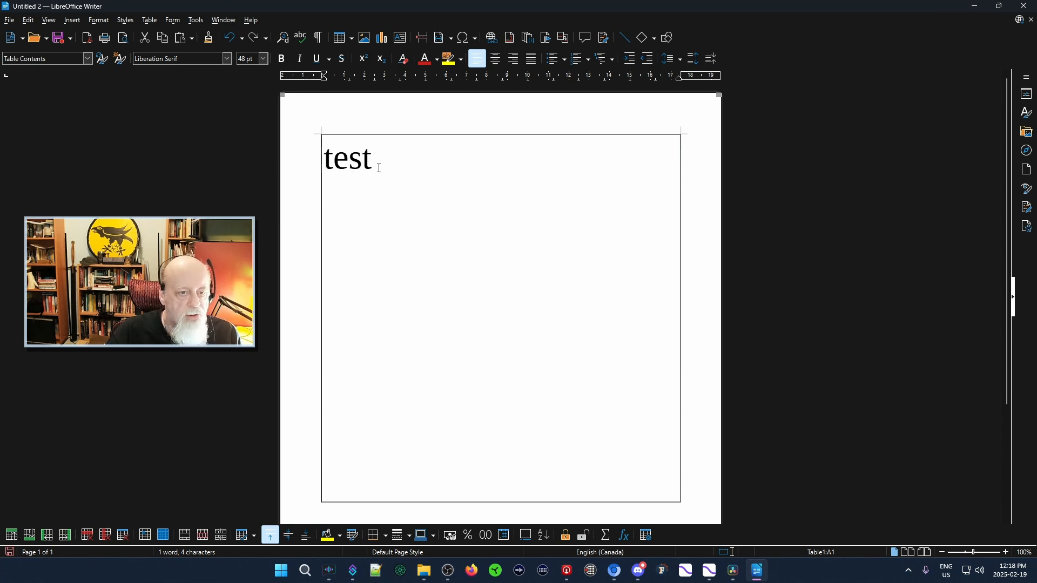
# Change the font of the word "test" in the table cell to Qaana.
pyautogui.moveTo(380, 158); pyautogui.dragTo(305, 162)
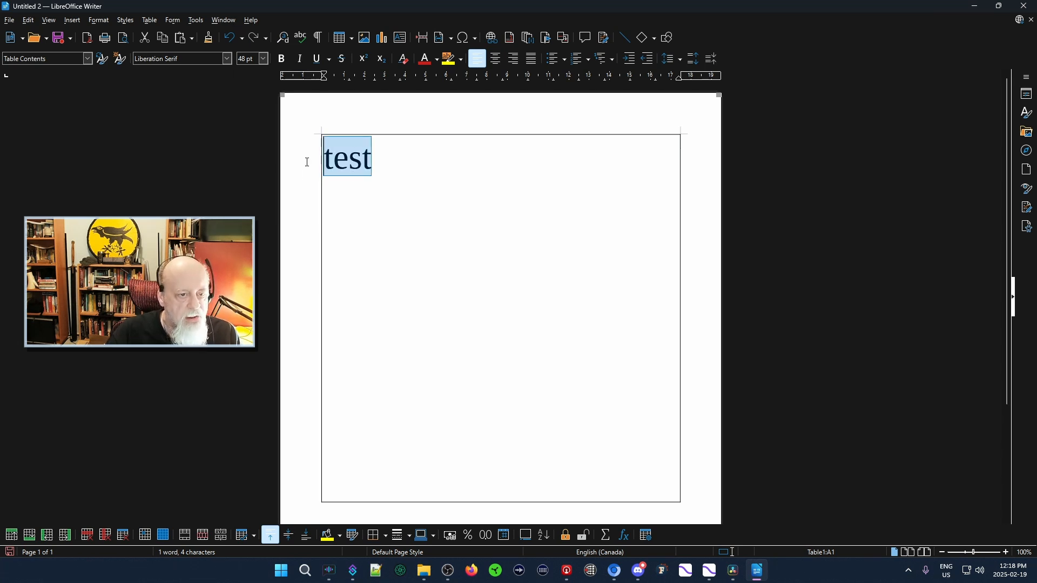
pyautogui.click(228, 59)
pyautogui.scroll(-15, 281, 232)
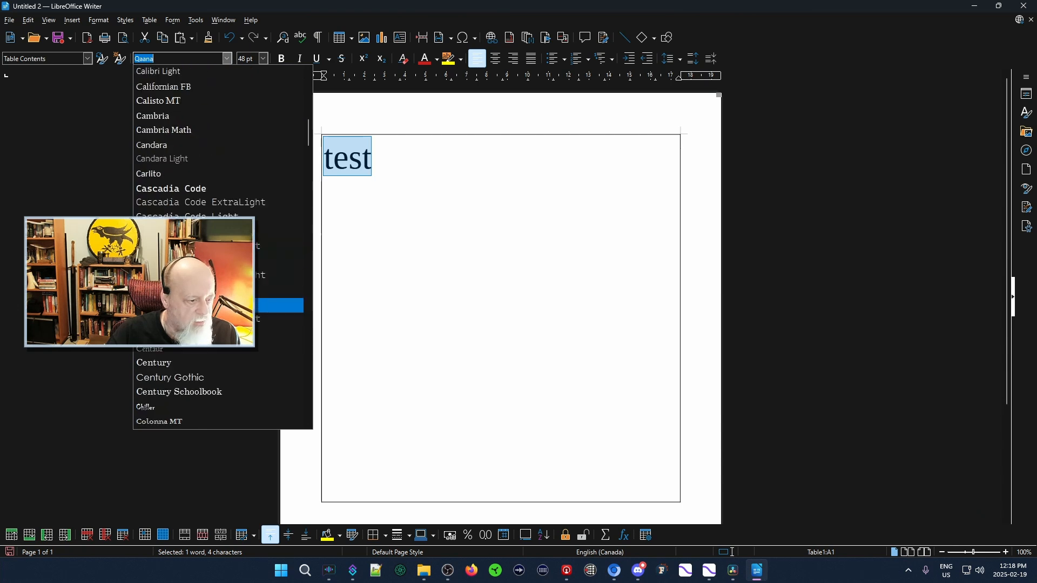
pyautogui.scroll(-10, 222, 248)
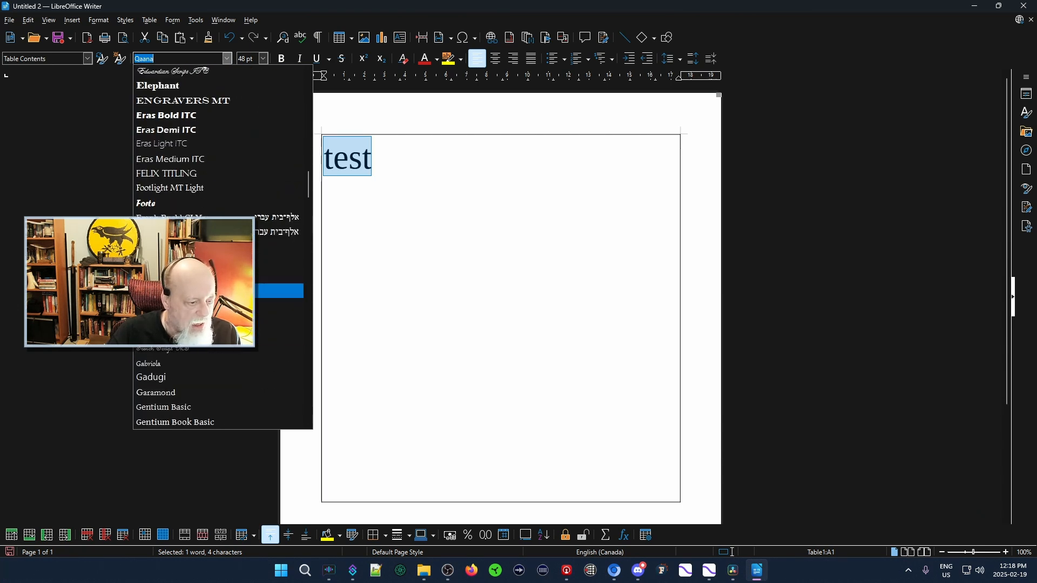
pyautogui.scroll(-12, 281, 247)
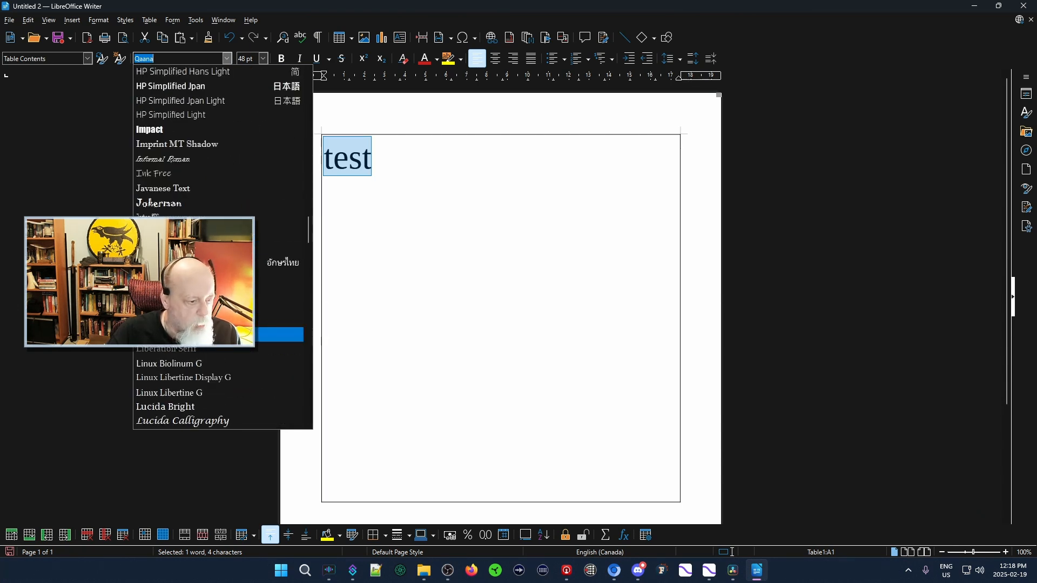
pyautogui.scroll(-15, 280, 247)
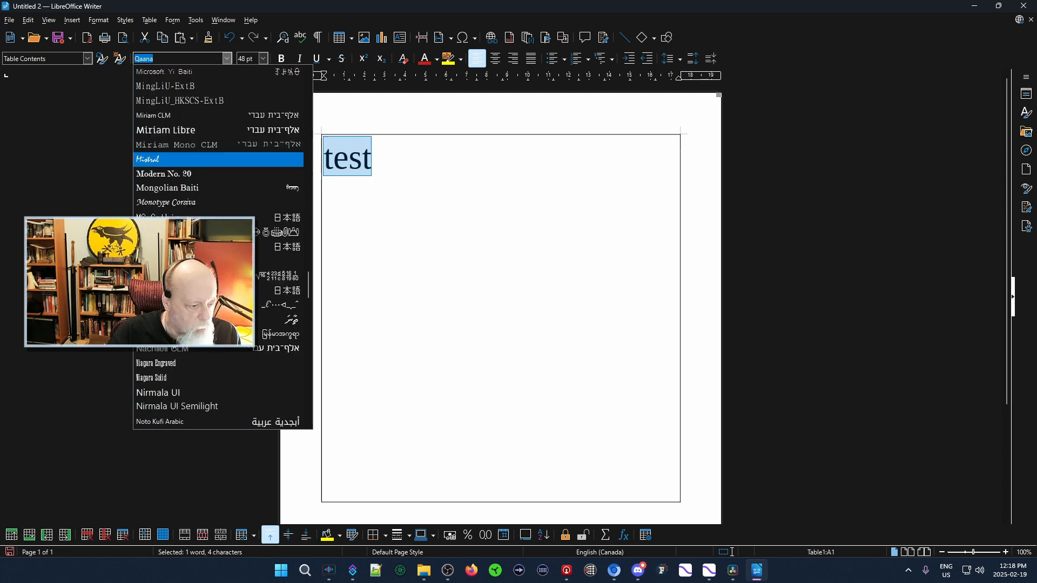
pyautogui.scroll(-15, 281, 292)
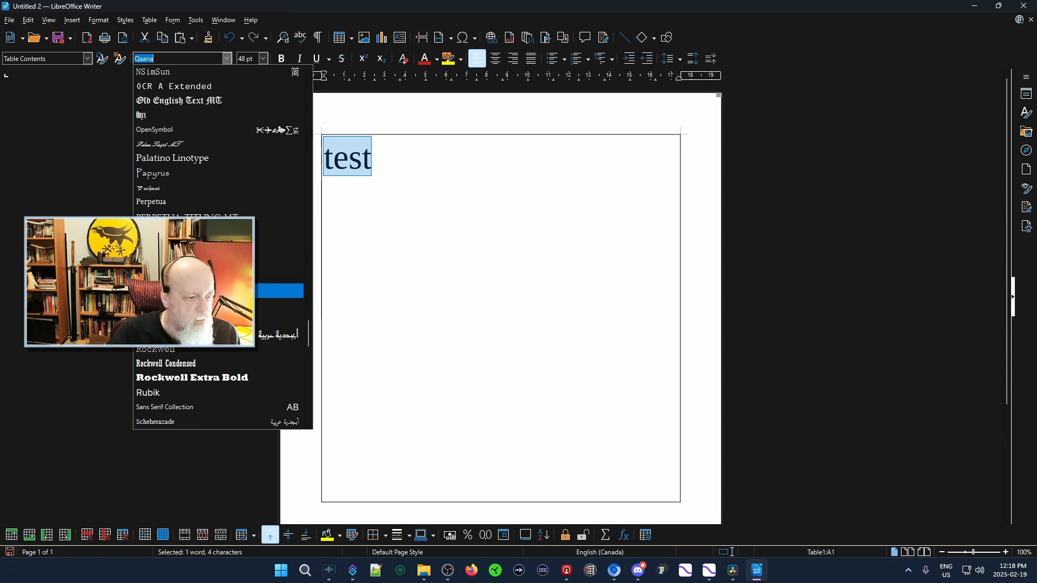
pyautogui.press('Return')
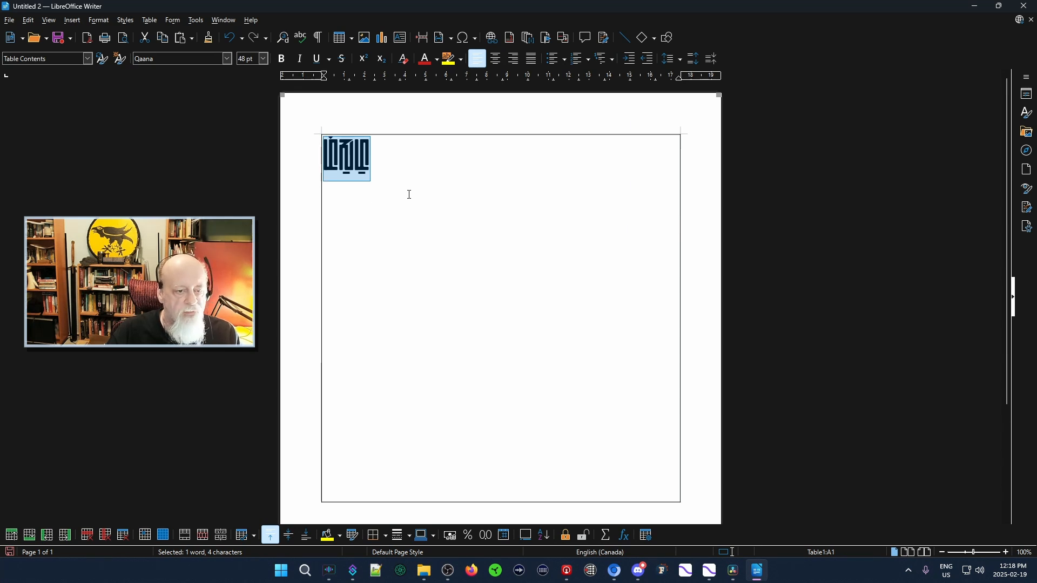
# Set the table's text orientation to Vertical (top to bottom) in its properties.
pyautogui.rightClick(434, 178)
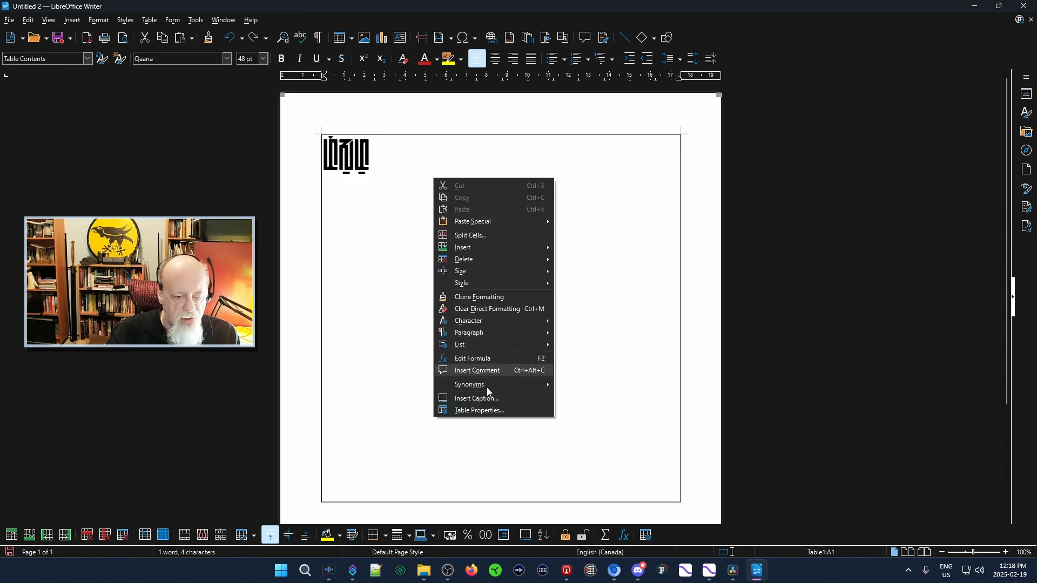
pyautogui.click(484, 411)
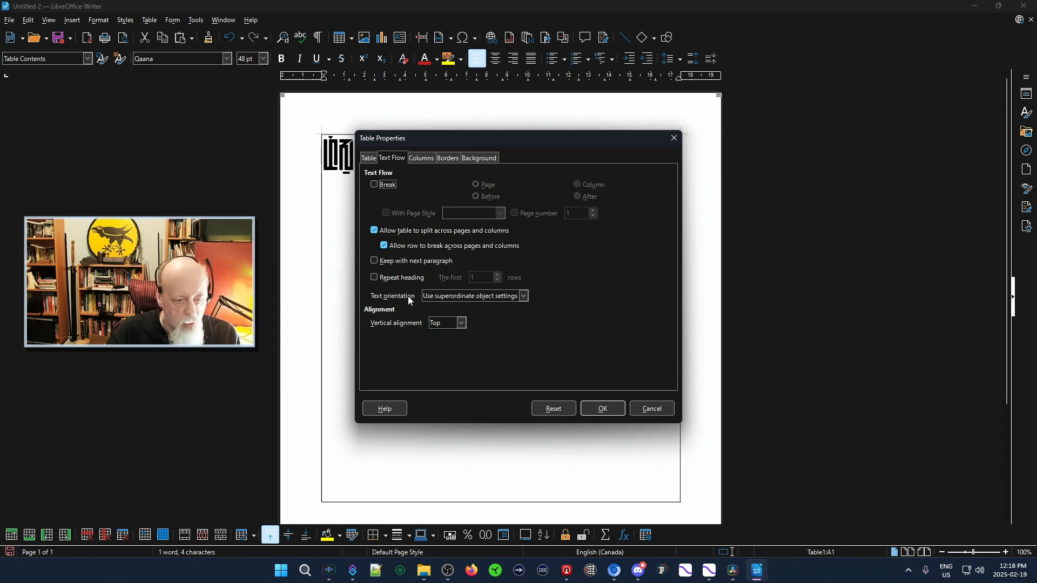
pyautogui.click(523, 297)
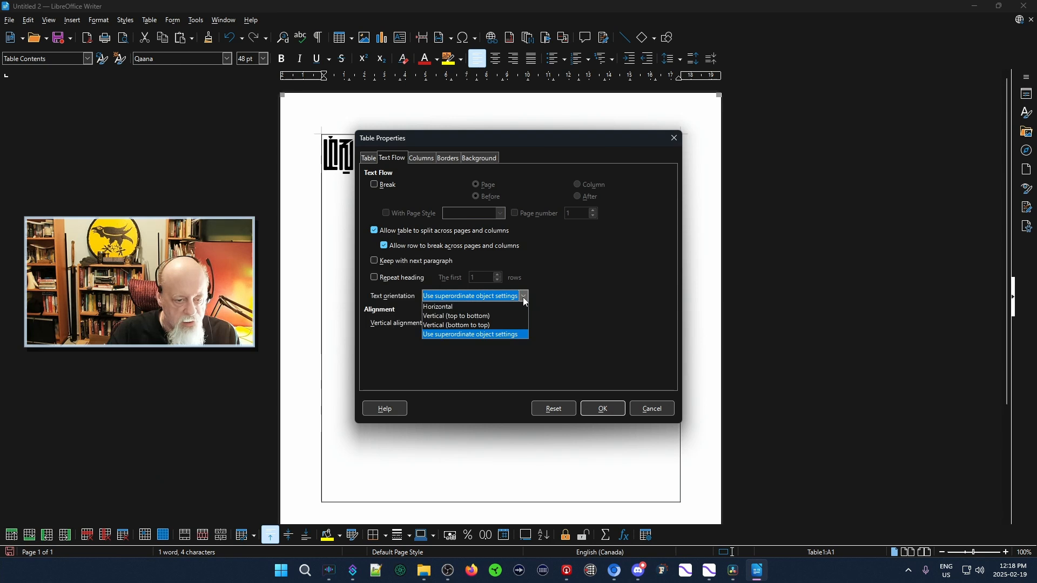
pyautogui.click(481, 317)
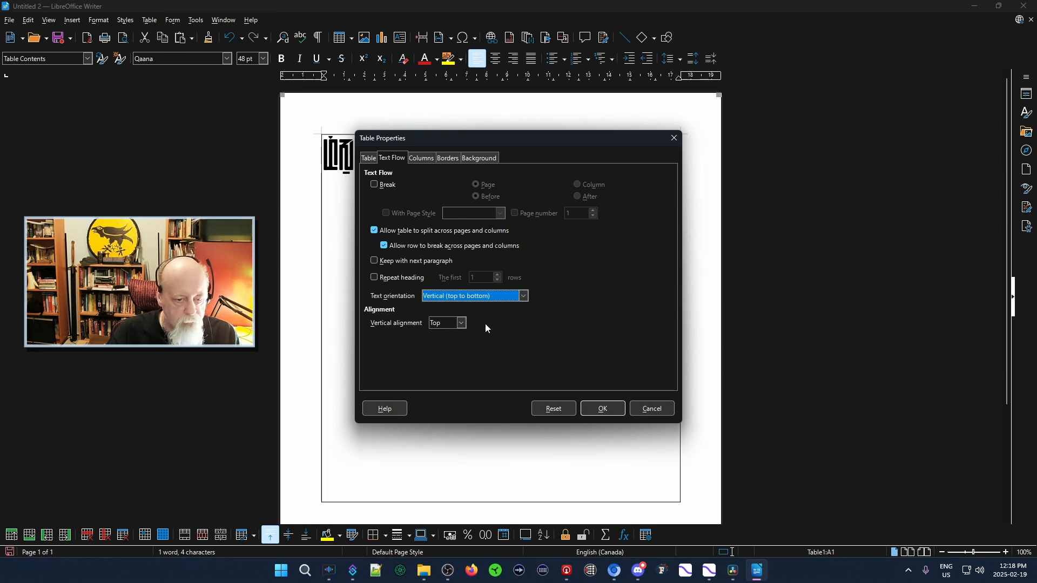
pyautogui.click(593, 410)
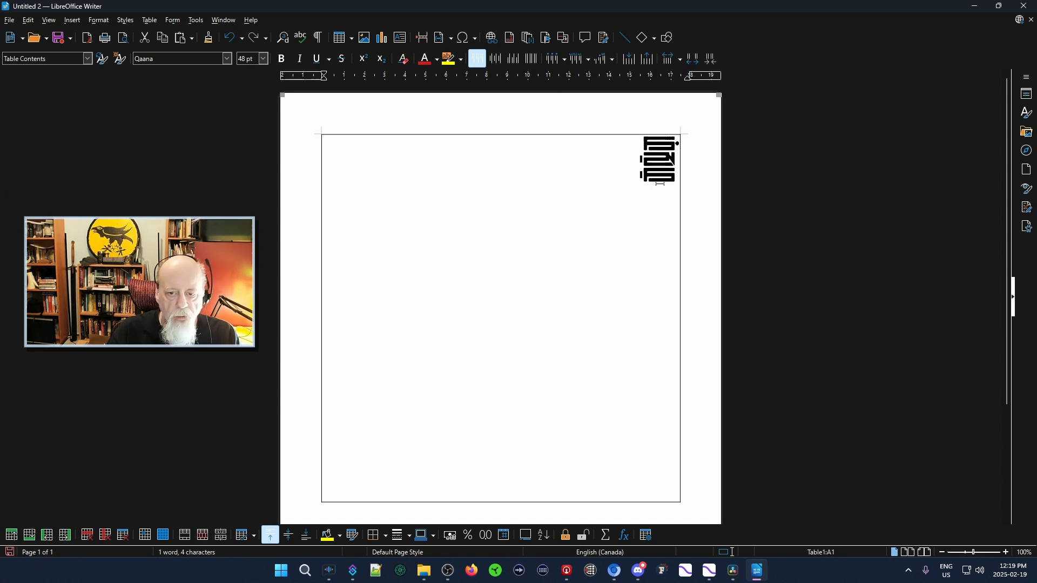
# Replace the word "test" with four words of Qaana sample text in the first vertical line, and start a new line.
pyautogui.moveTo(660, 182); pyautogui.dragTo(653, 144)
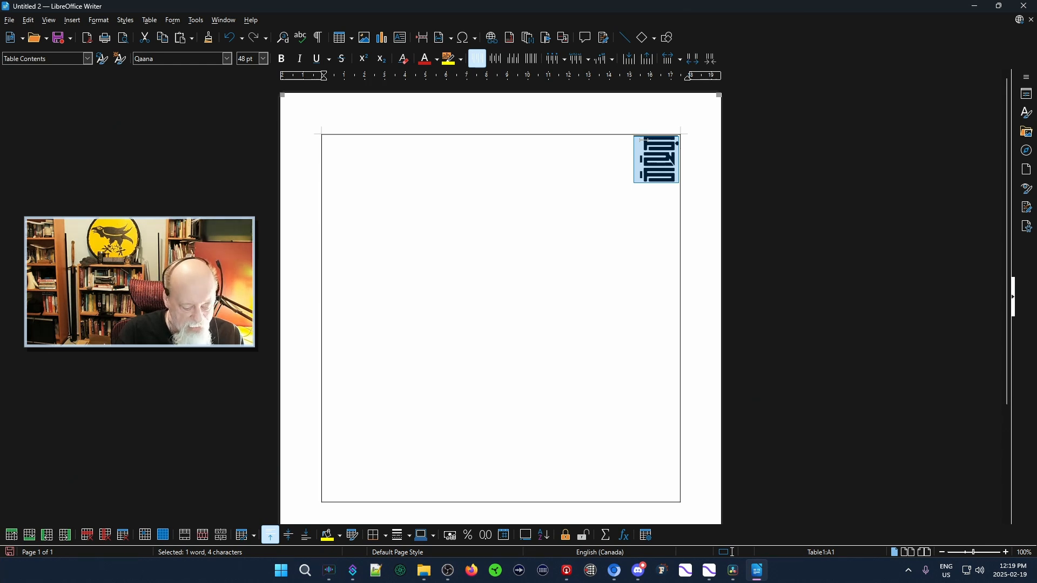
pyautogui.write('i')
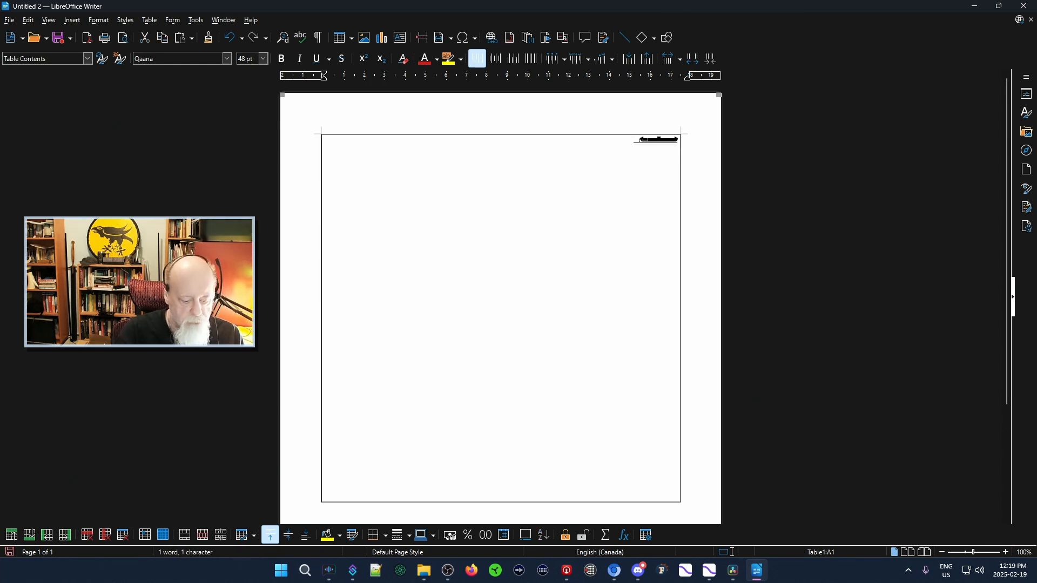
pyautogui.write('bcd')
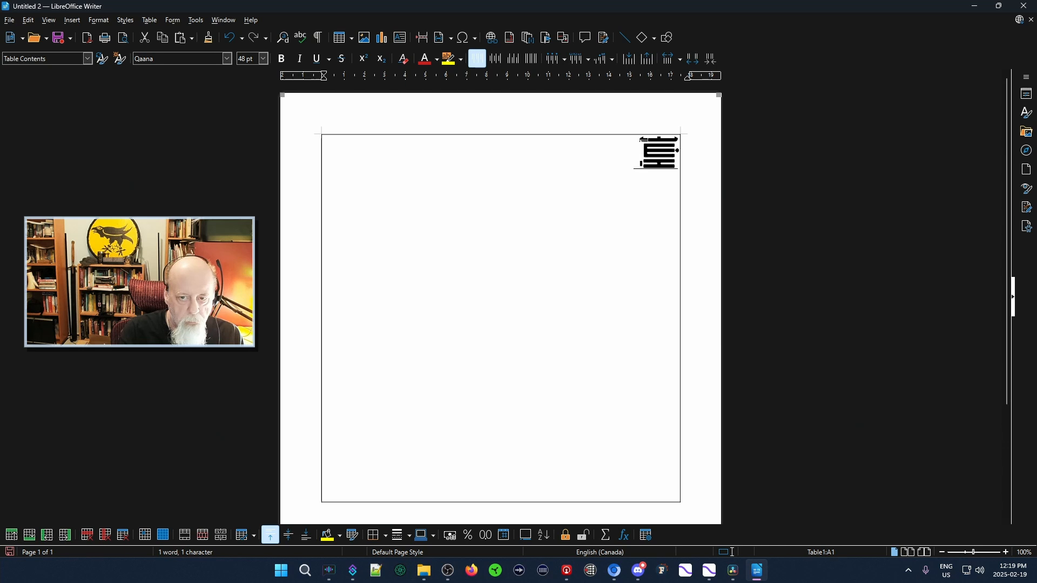
pyautogui.write('na')
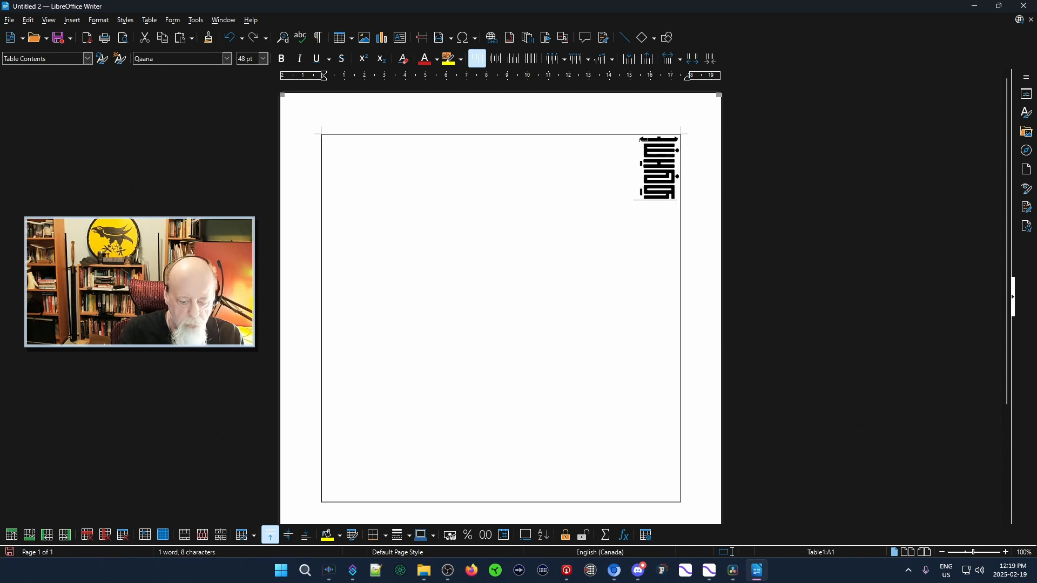
pyautogui.write(')')
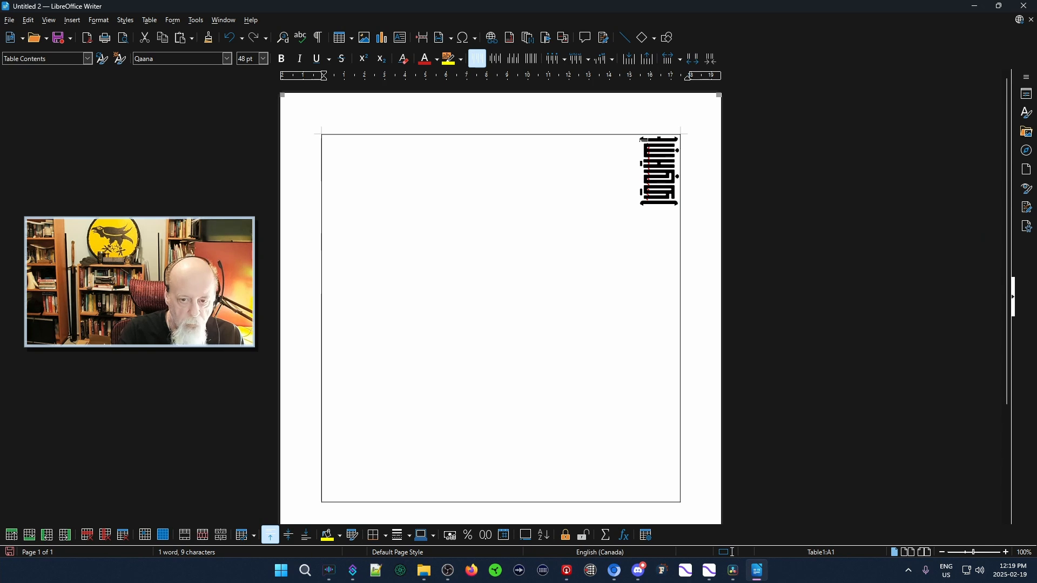
pyautogui.write('sena ')
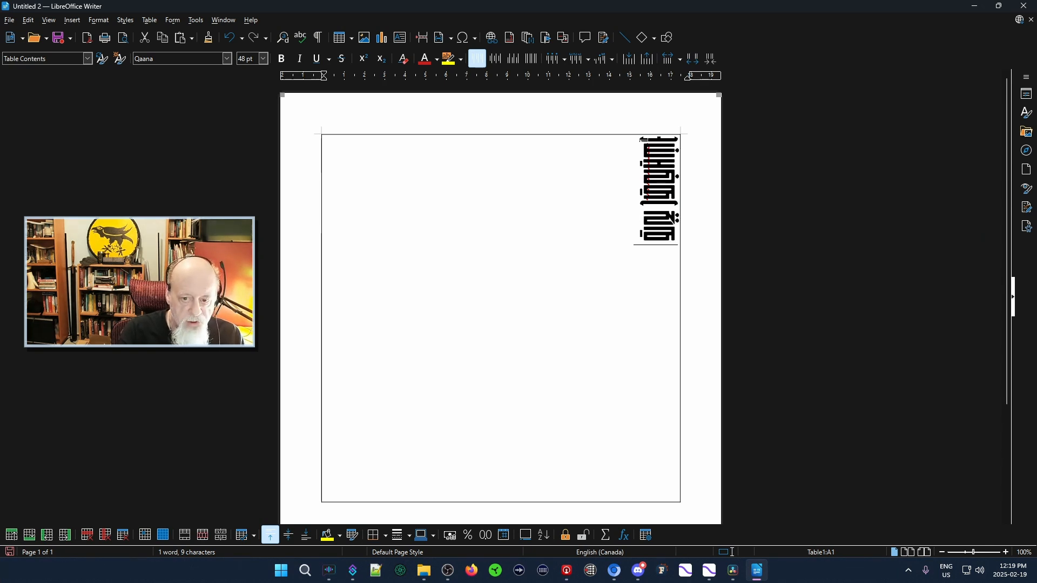
pyautogui.write('na')
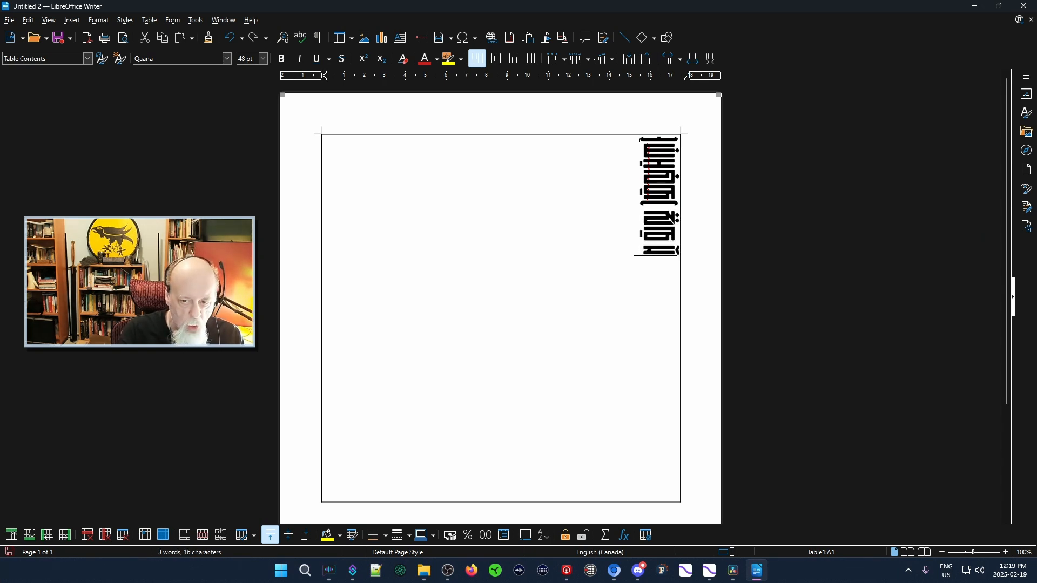
pyautogui.write('a')
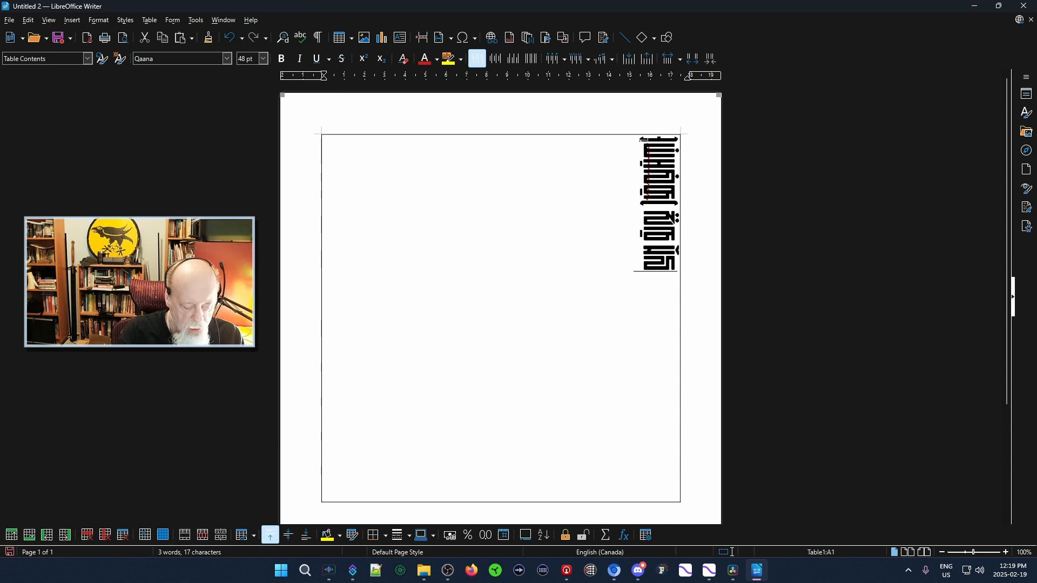
pyautogui.write('tani')
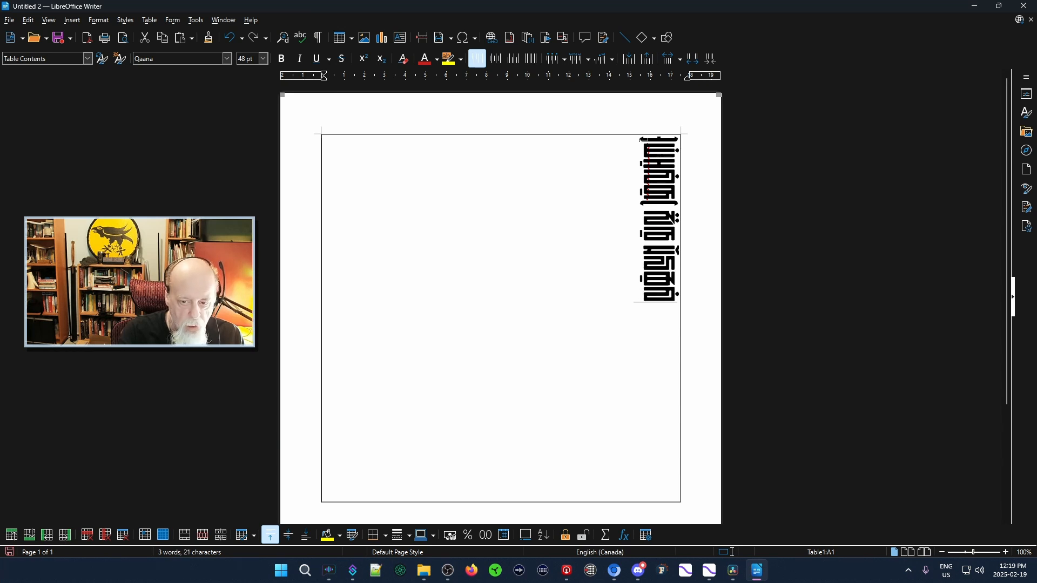
pyautogui.write('kunanee')
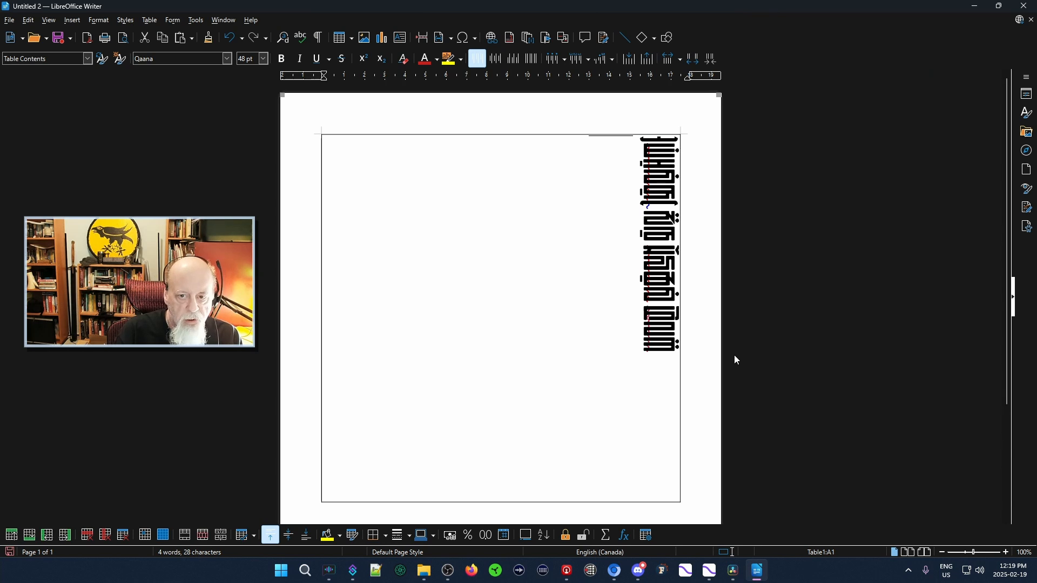
# Enter two more words of Qaana sample text in the second vertical line of the table cell.
pyautogui.write('kale ')
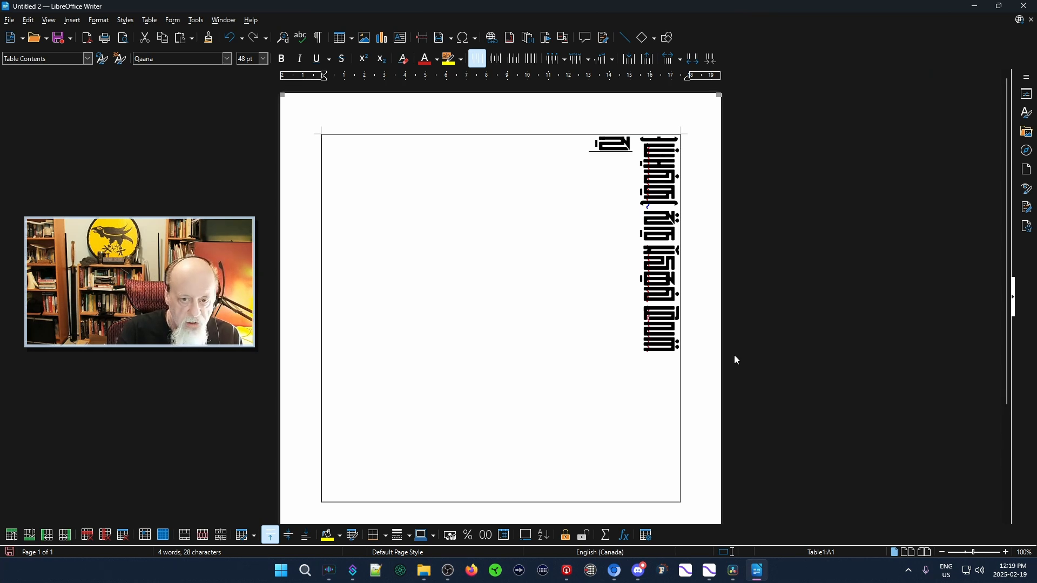
pyautogui.write('k')
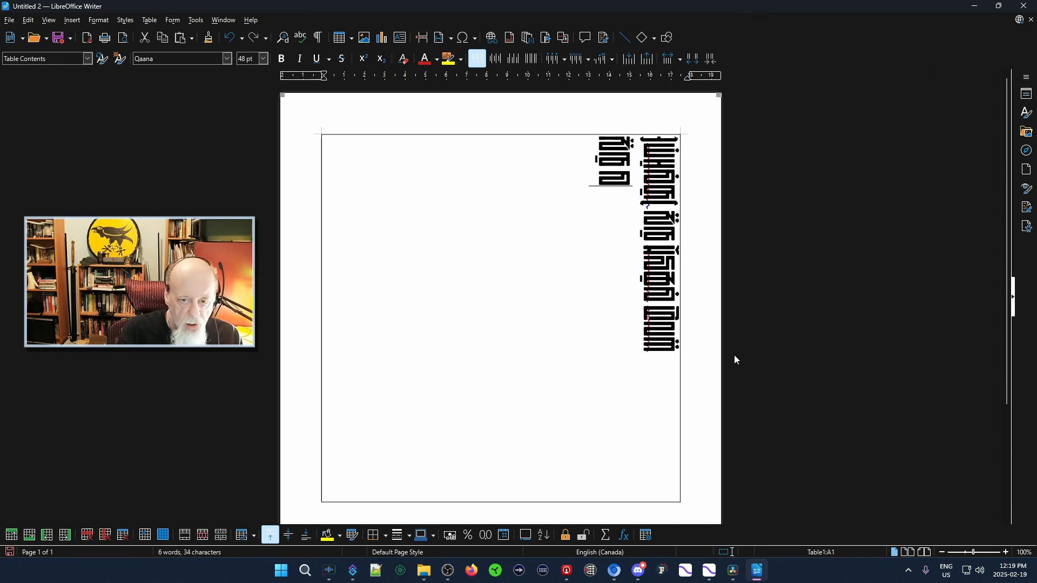
pyautogui.write('kela')
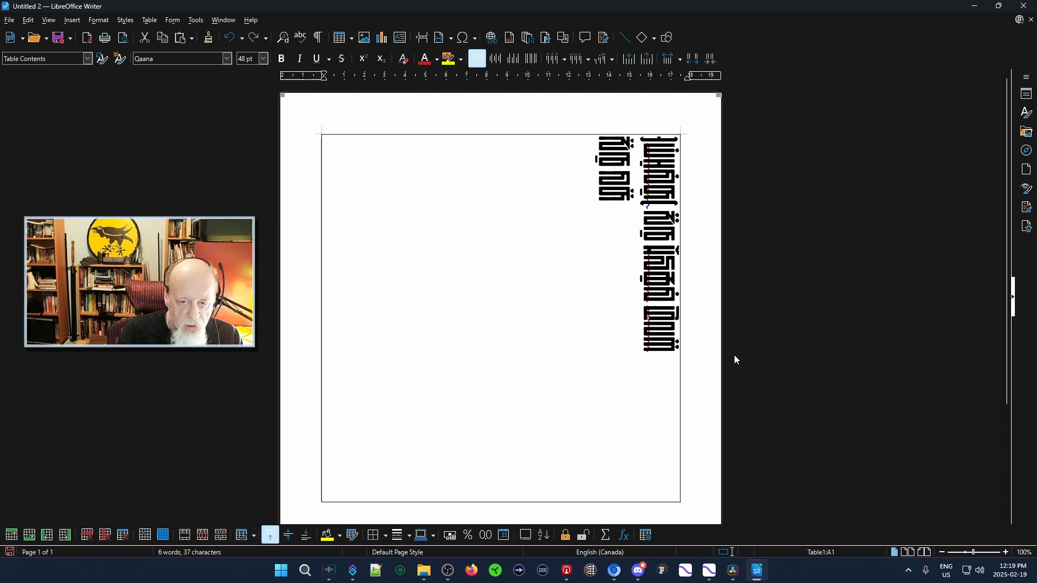
pyautogui.write('na')
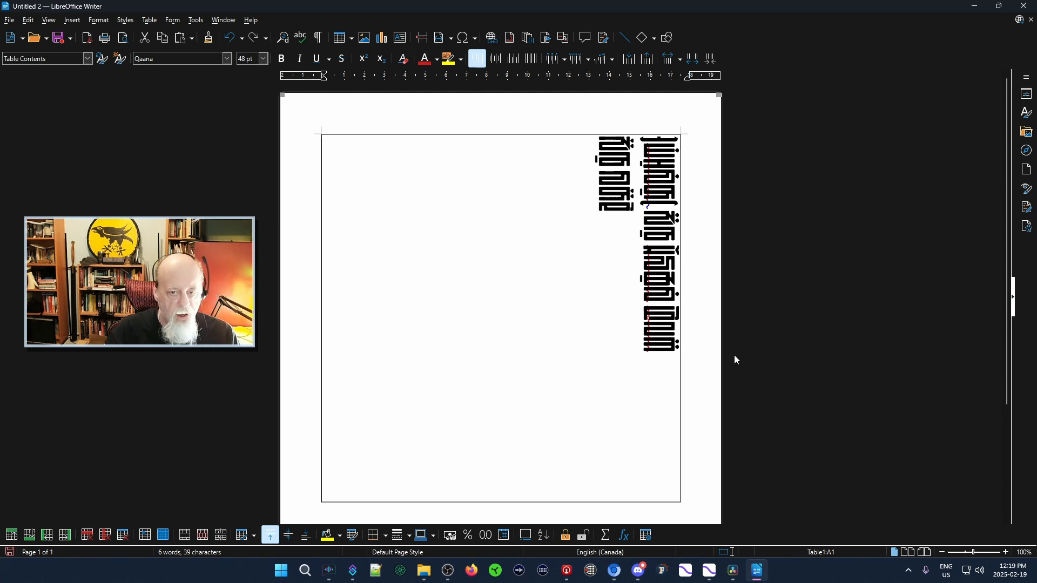